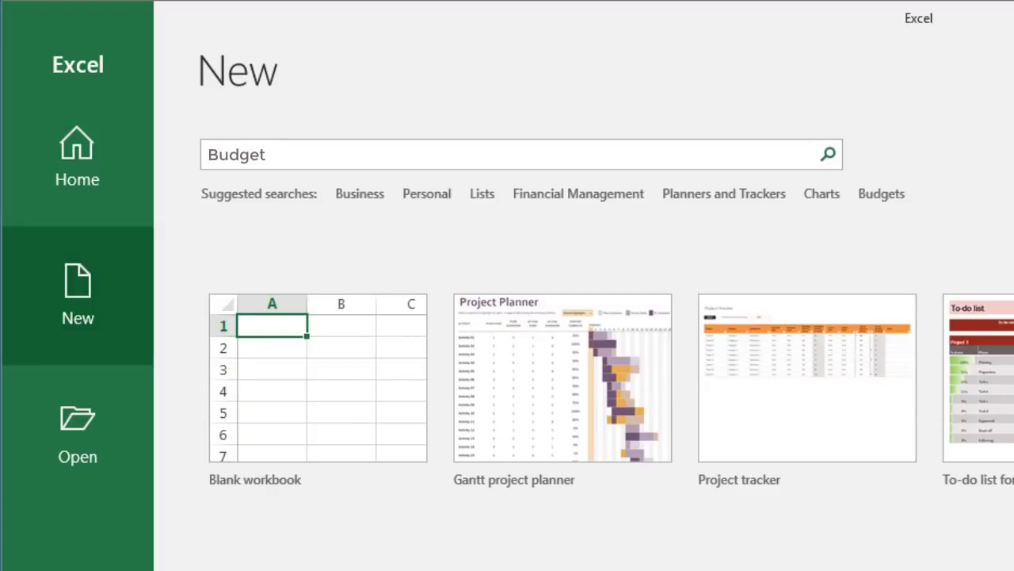
Create a new blank workbook and check the additional font settings.
left_click(313, 387)
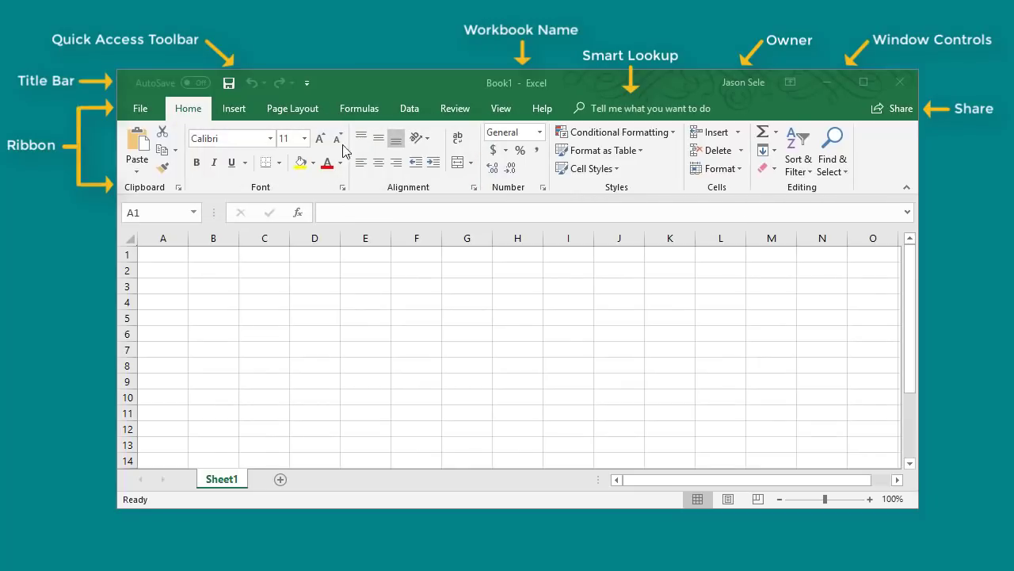
left_click(342, 187)
left_click(713, 288)
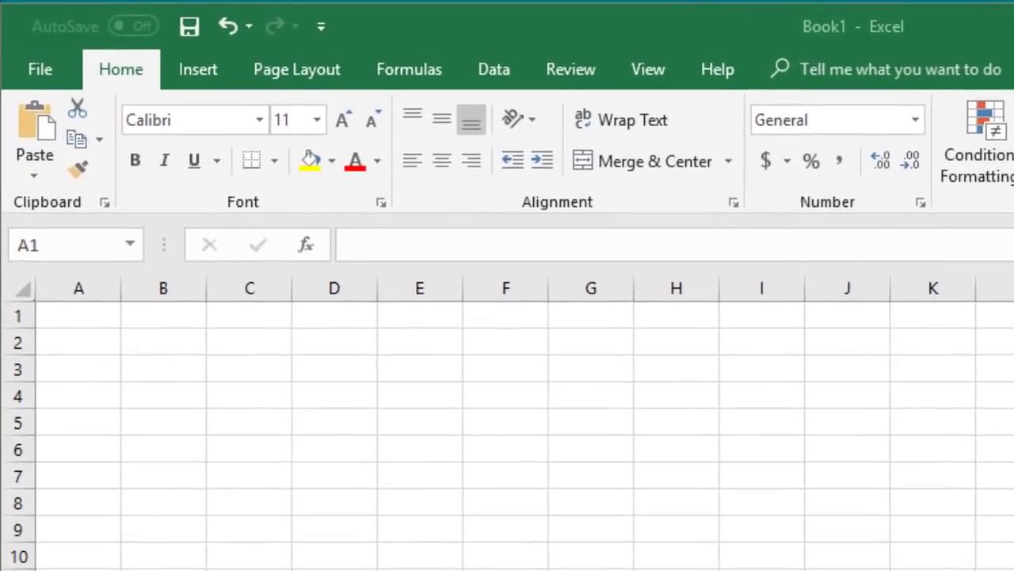
Enter "Some Data" in A1, 123 in A2 and the formula =1+1 in A3.
left_click(87, 315)
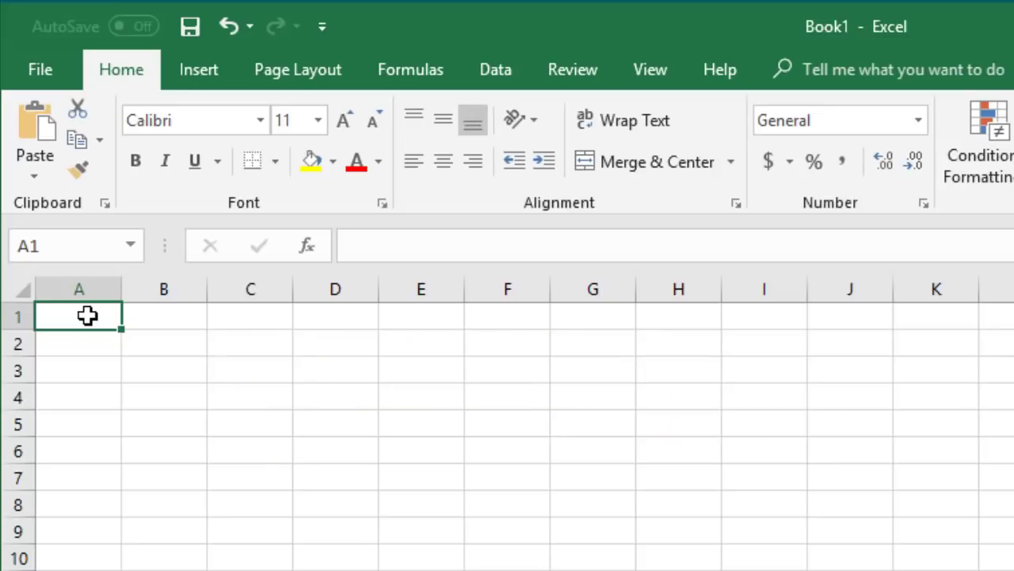
type("Some Data")
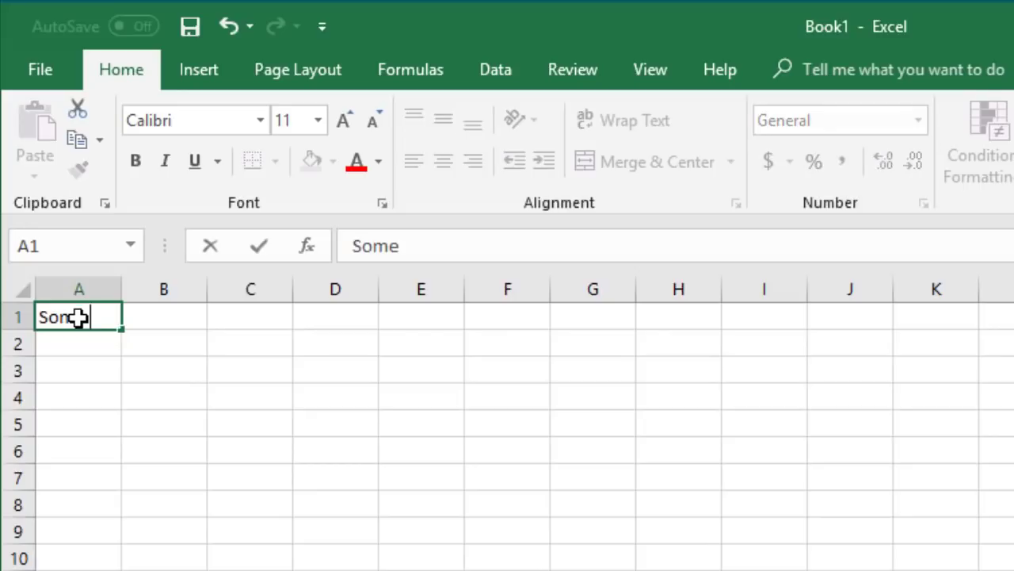
key("Return")
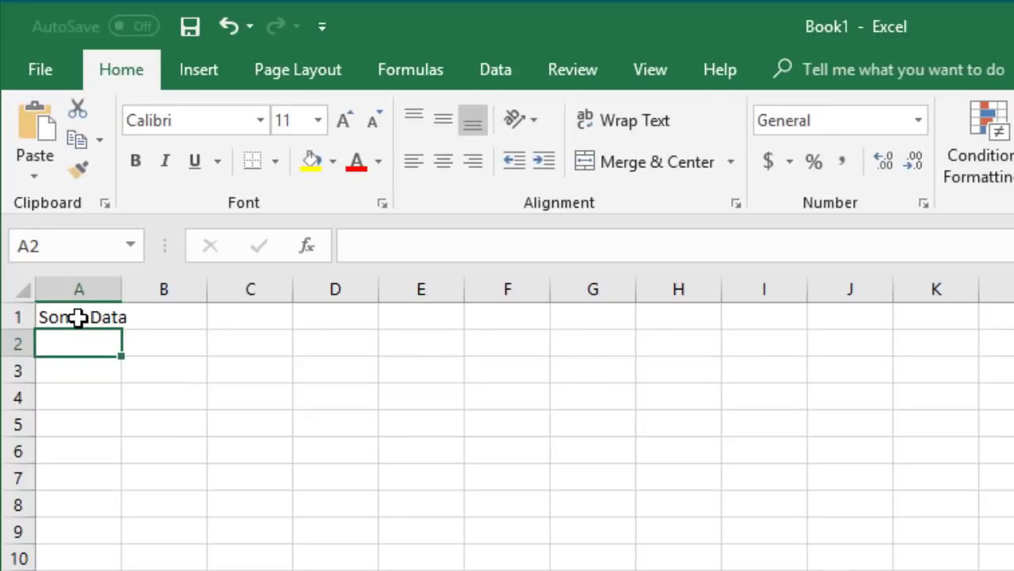
type("123")
key("Return")
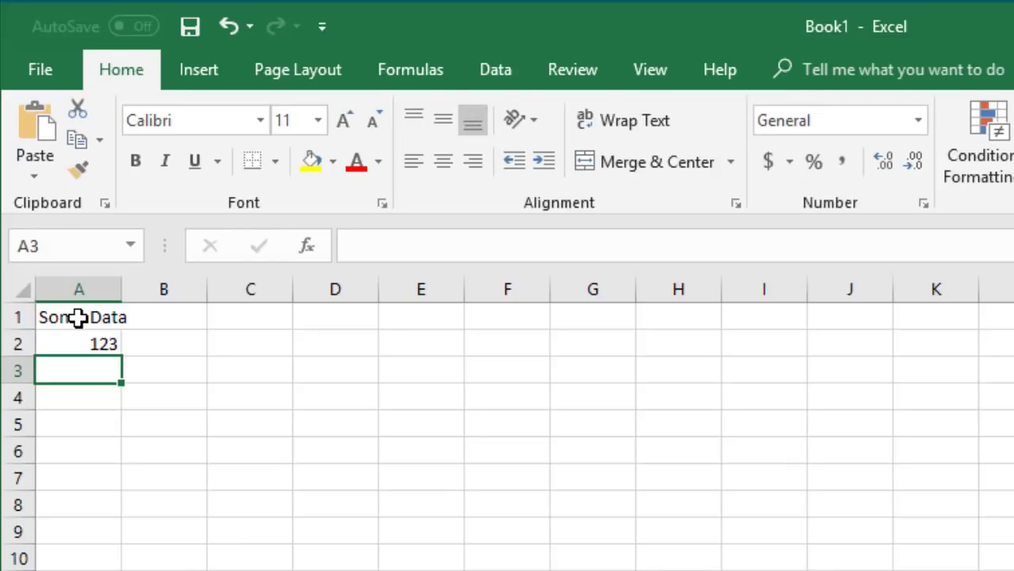
type("=1+1")
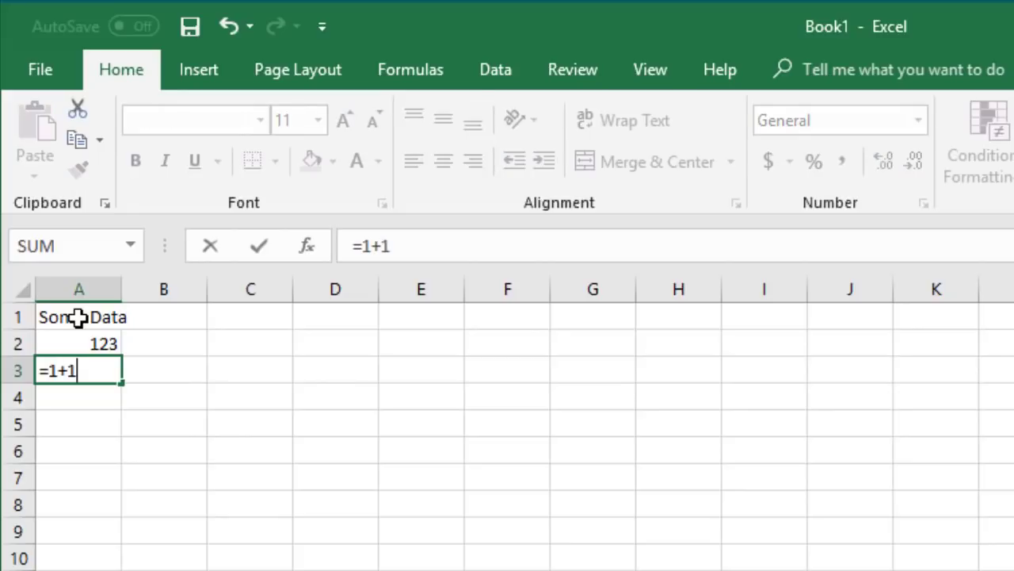
key("Return")
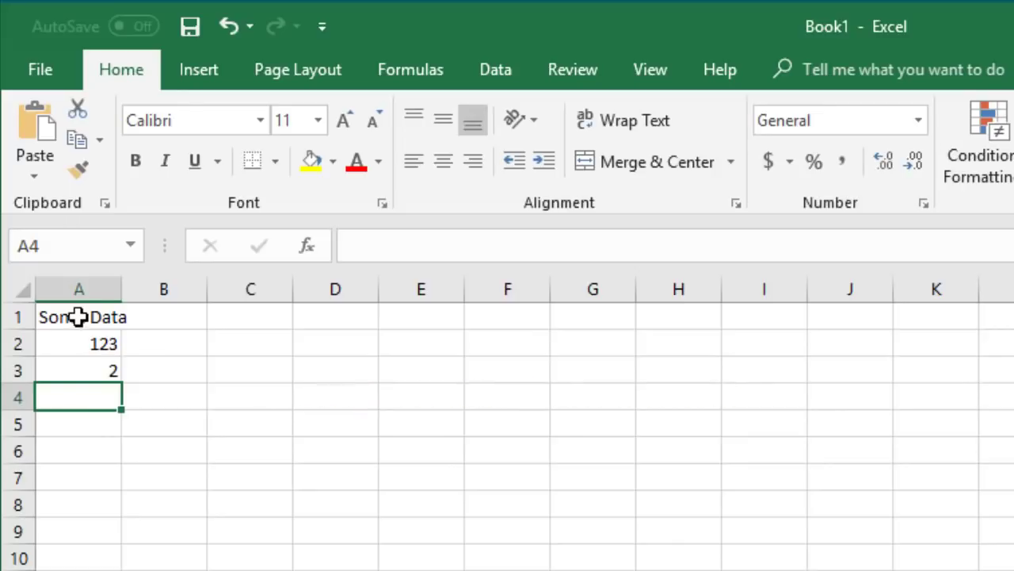
left_click(106, 376)
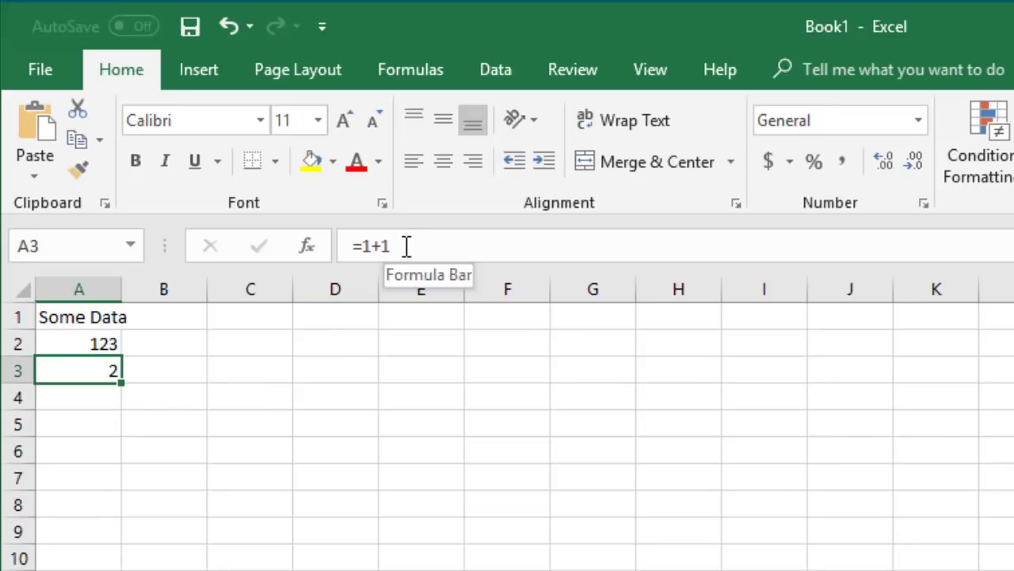
Replace the content of cell A1 with "Text".
left_click(120, 317)
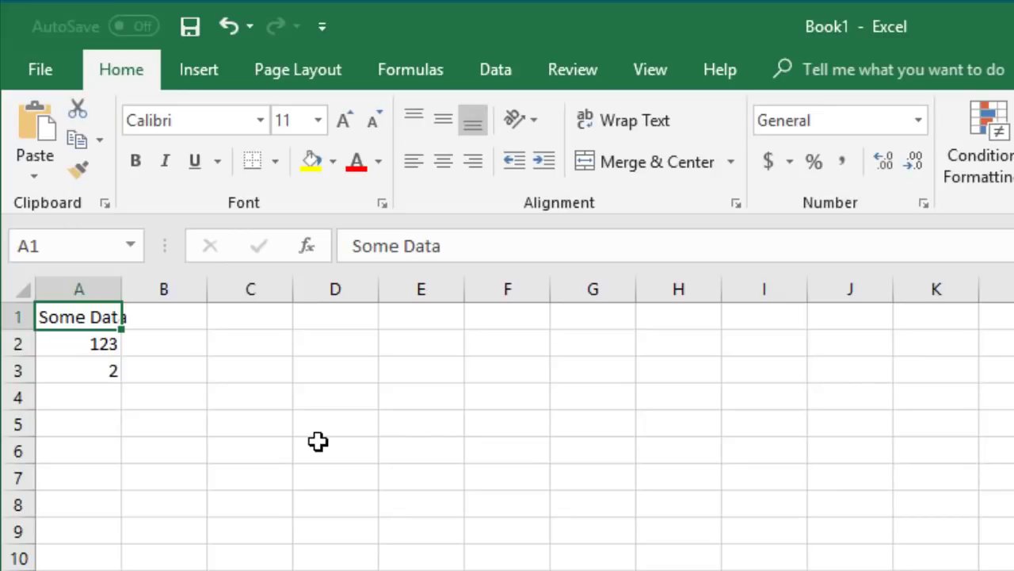
type("Text")
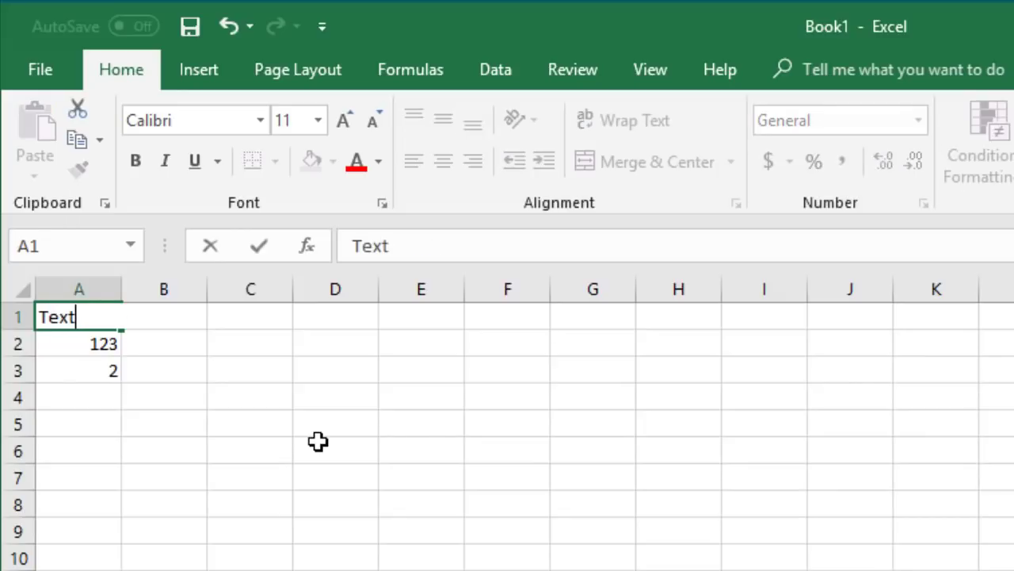
key("Return")
Extend the existing text in cell A1 to "Text test test".
double_click(106, 317)
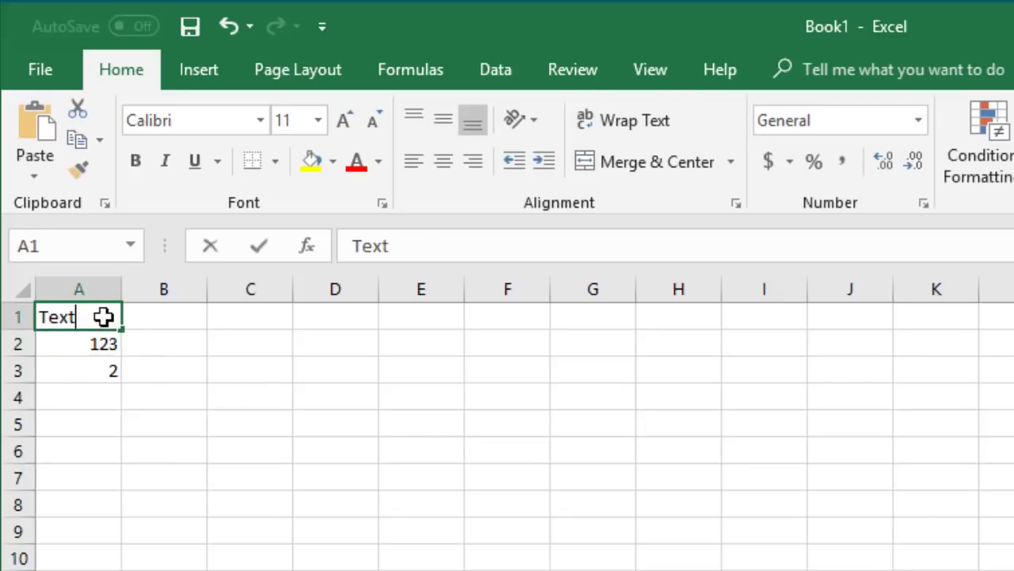
type("te")
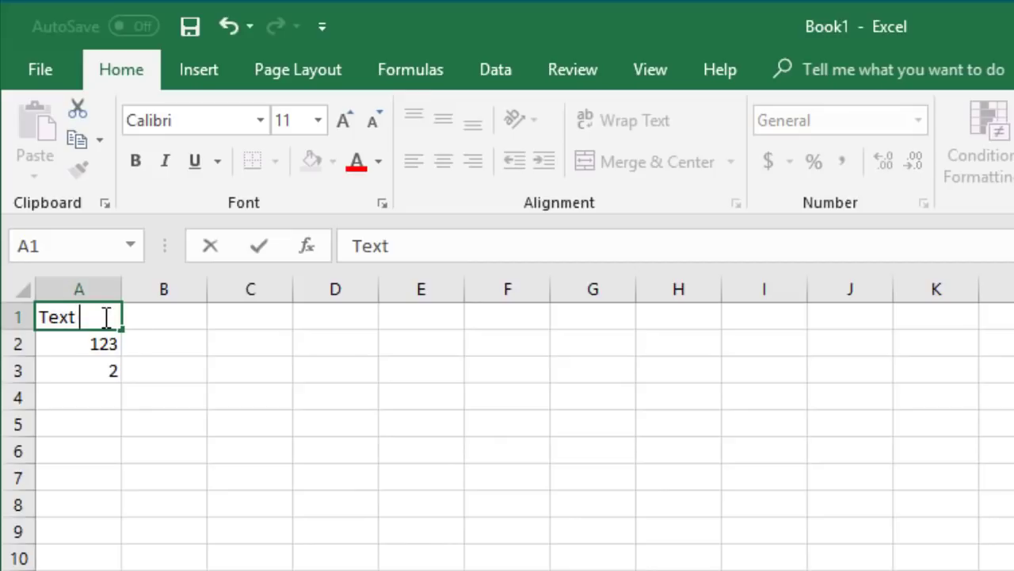
type("st")
left_click(432, 245)
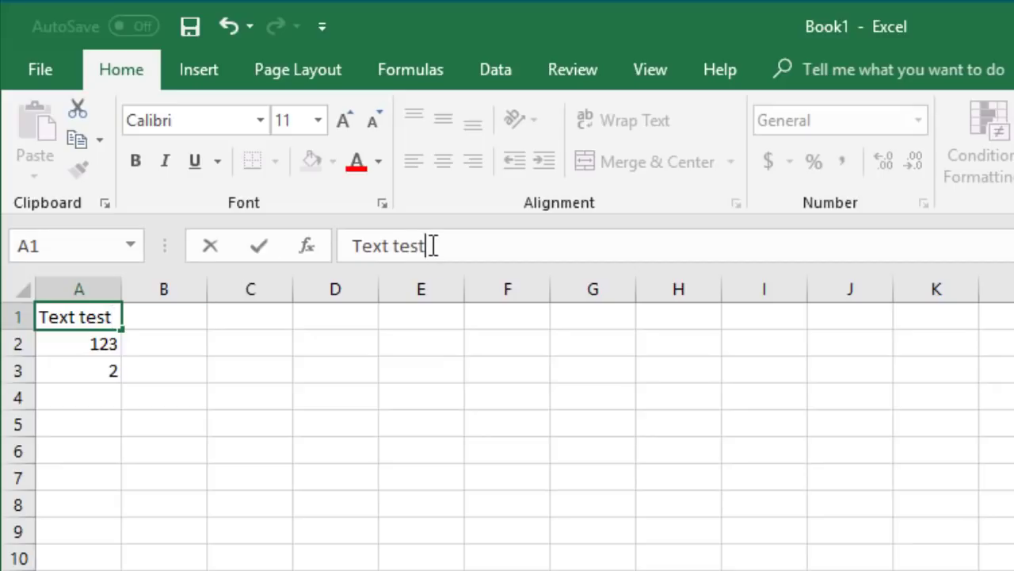
type("test")
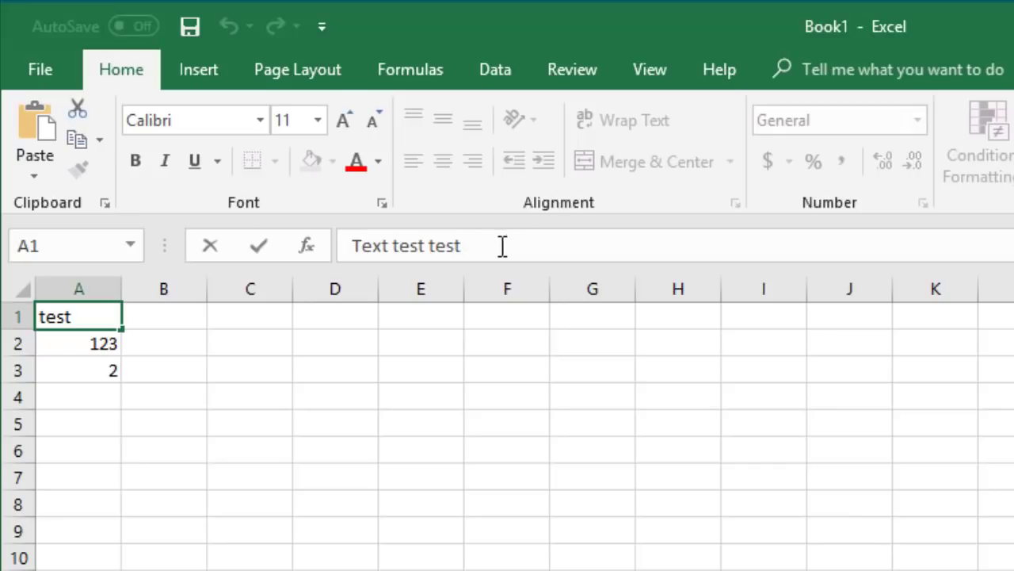
left_click(95, 342)
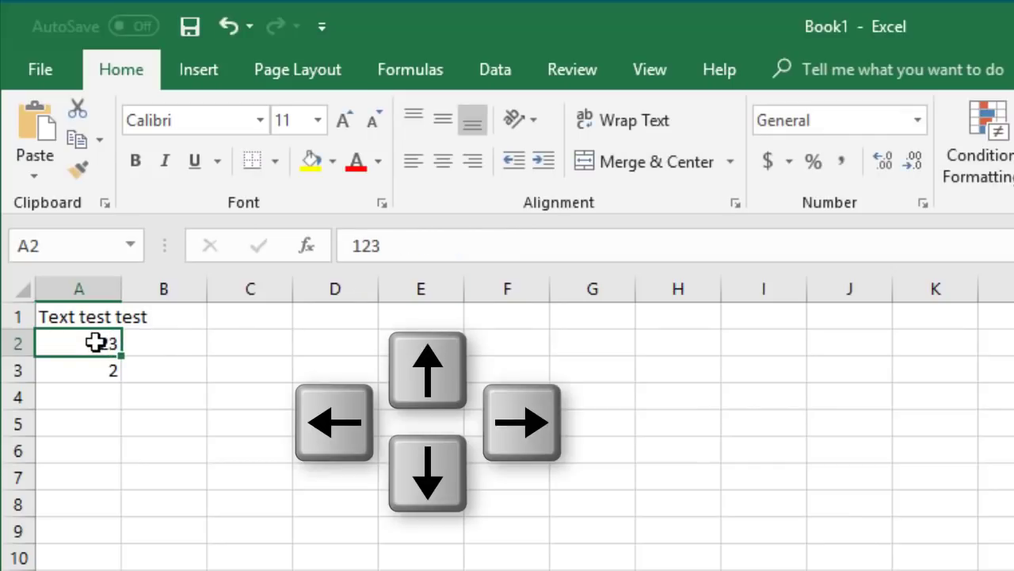
Move the active cell around the block A1:B2, then jump to the end and start of column A's data.
key("Up")
key("Right")
key("Down")
key("Left")
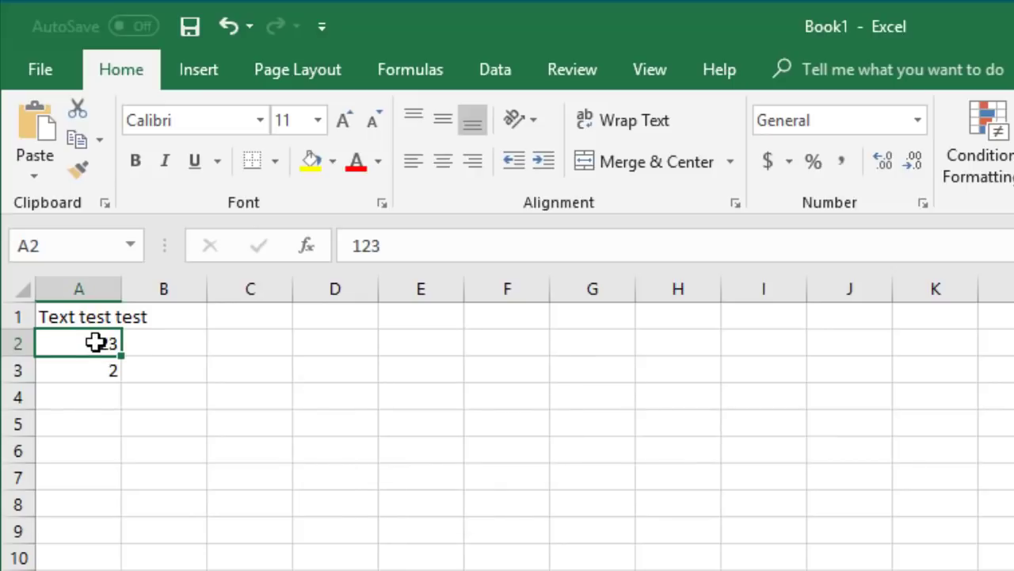
key("ctrl+Down")
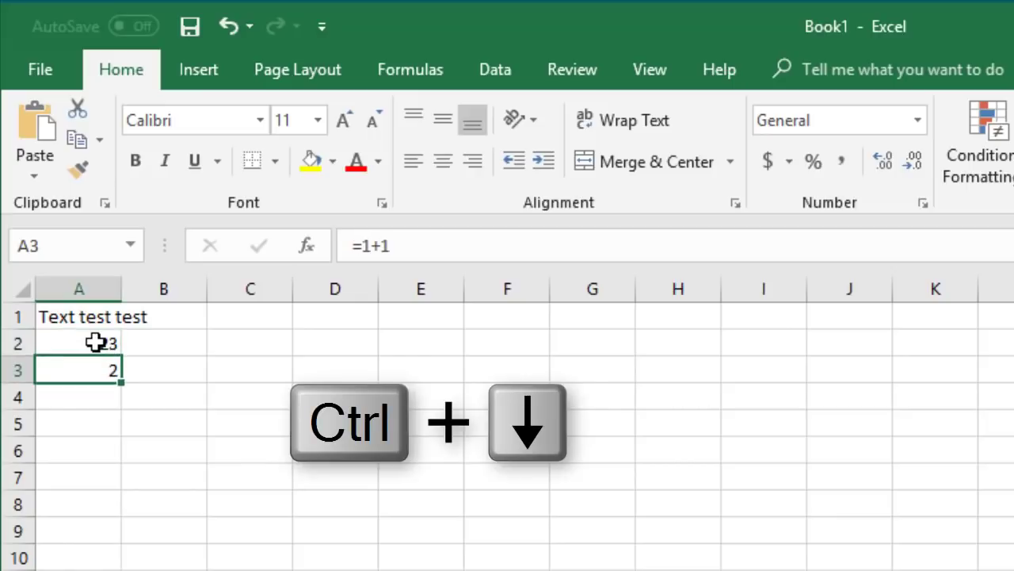
key("ctrl+Up")
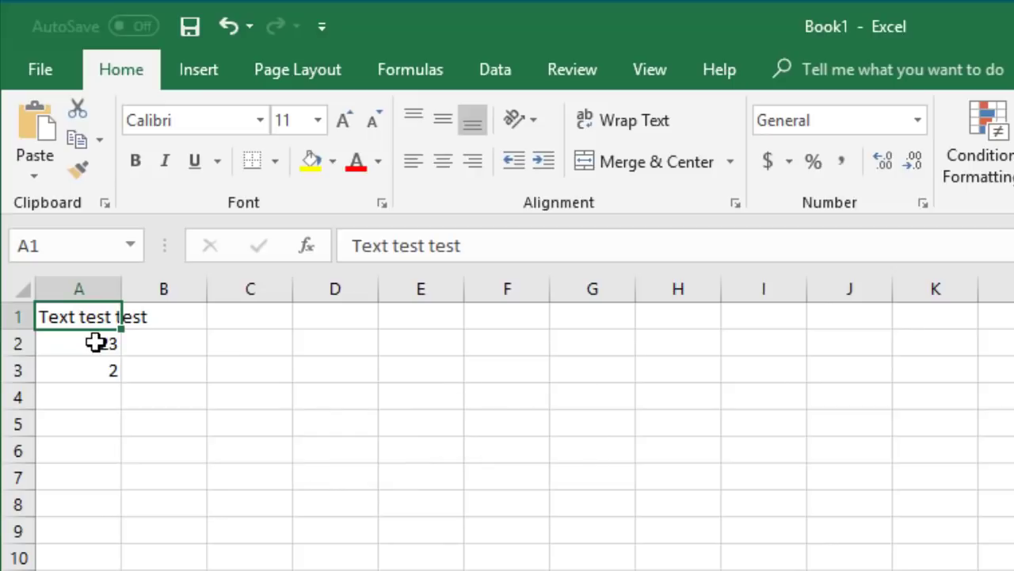
Move the active cell from A2 down and across to C3, and back up and across to A1.
left_click(95, 343)
key("Return")
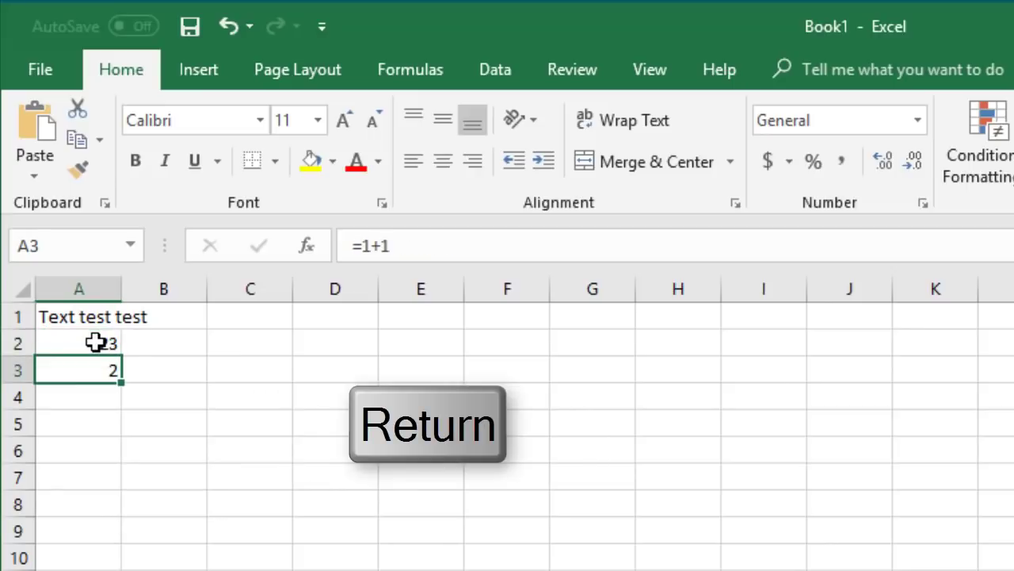
key("Tab")
key("Tab")
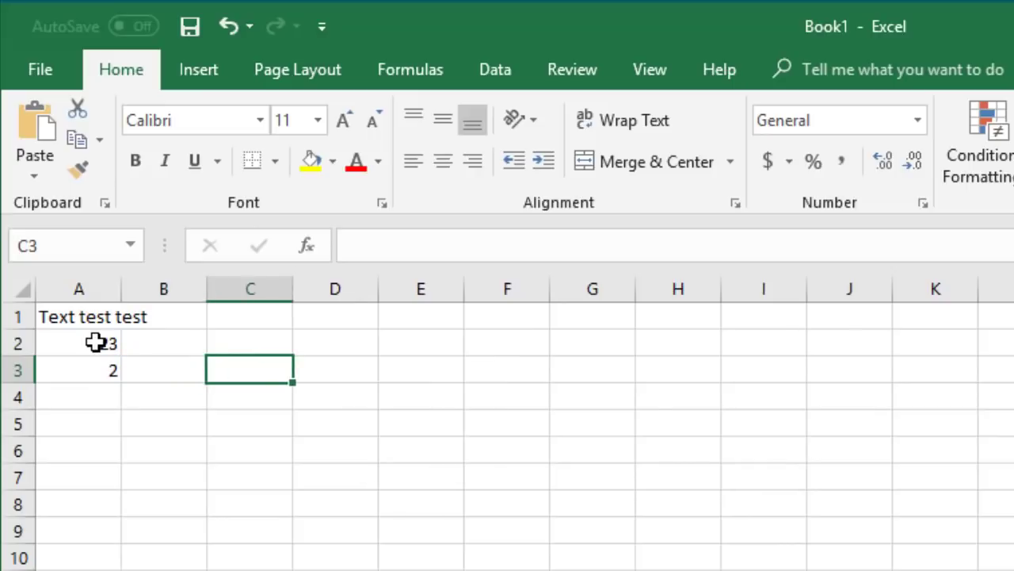
key("shift+Return")
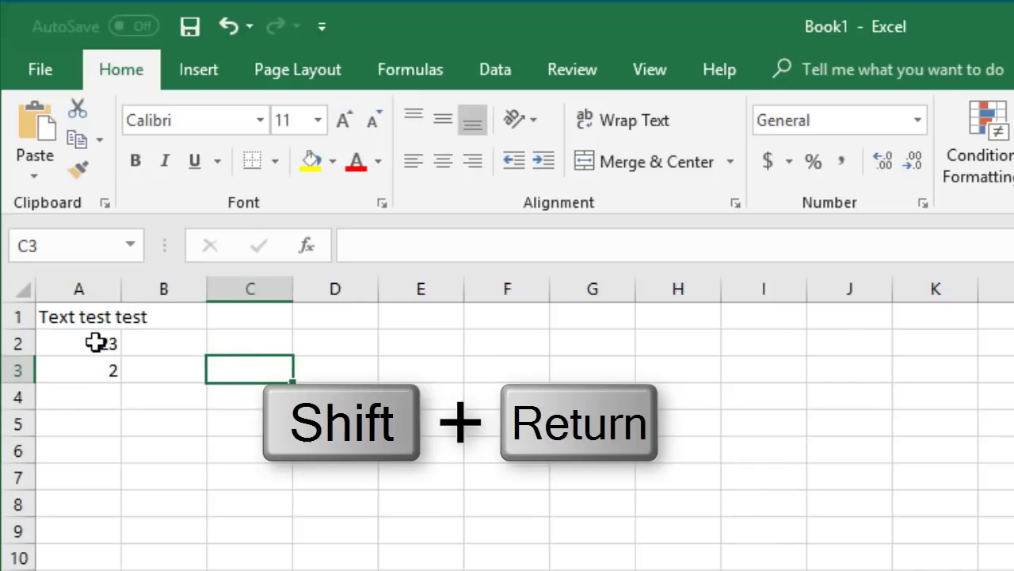
key("shift+Return")
key("shift+Return")
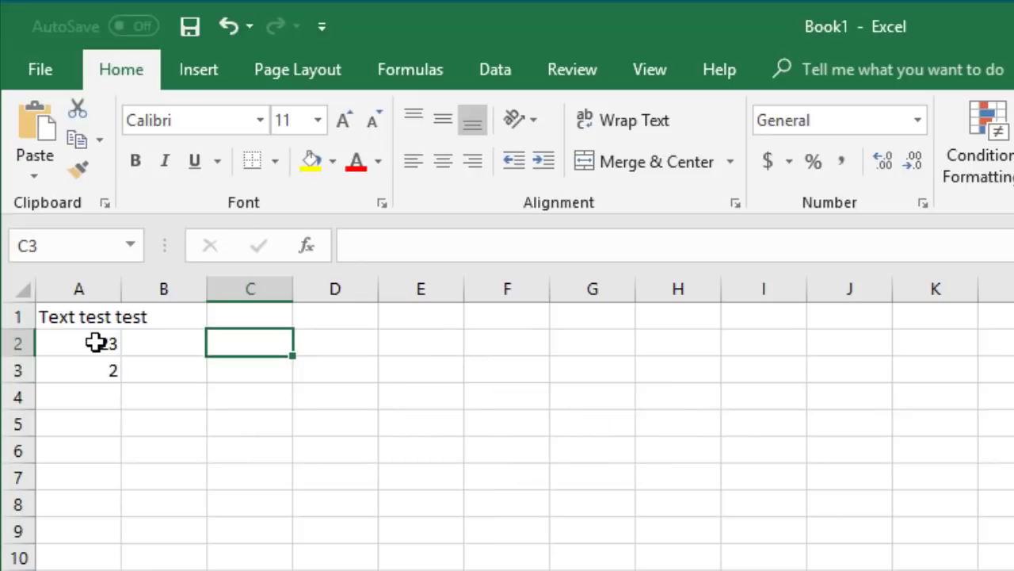
key("shift+Tab")
key("shift+Tab")
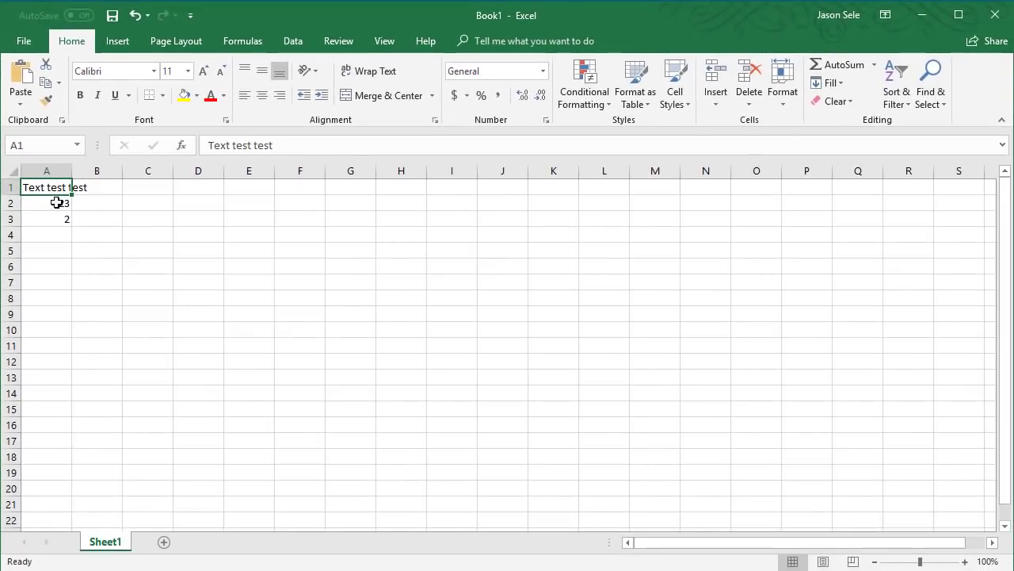
Search for help on "shortcuts", read the article on keyboard shortcuts in Excel for Windows, and close the help.
left_click(563, 40)
type("shortcuts")
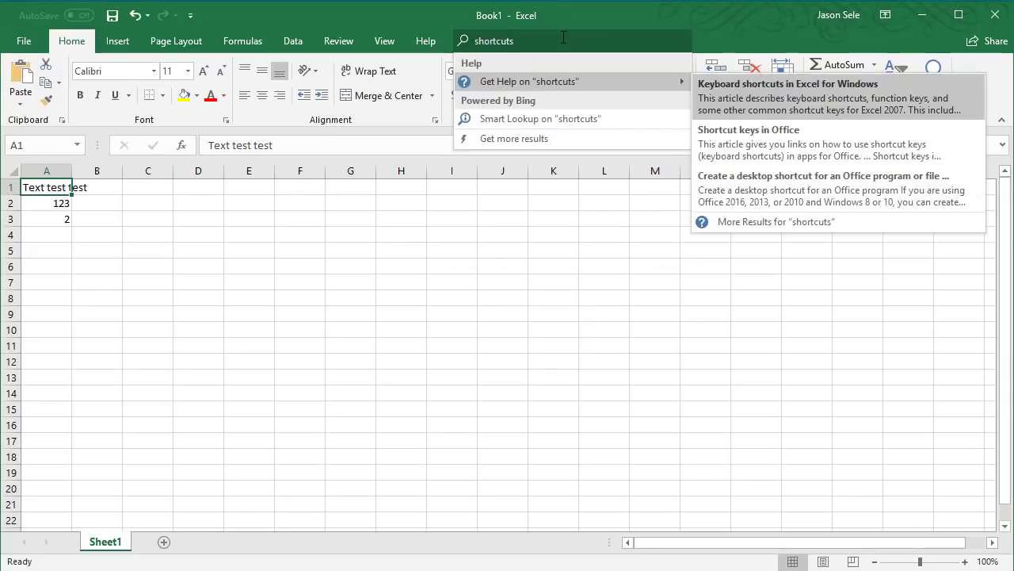
left_click(765, 84)
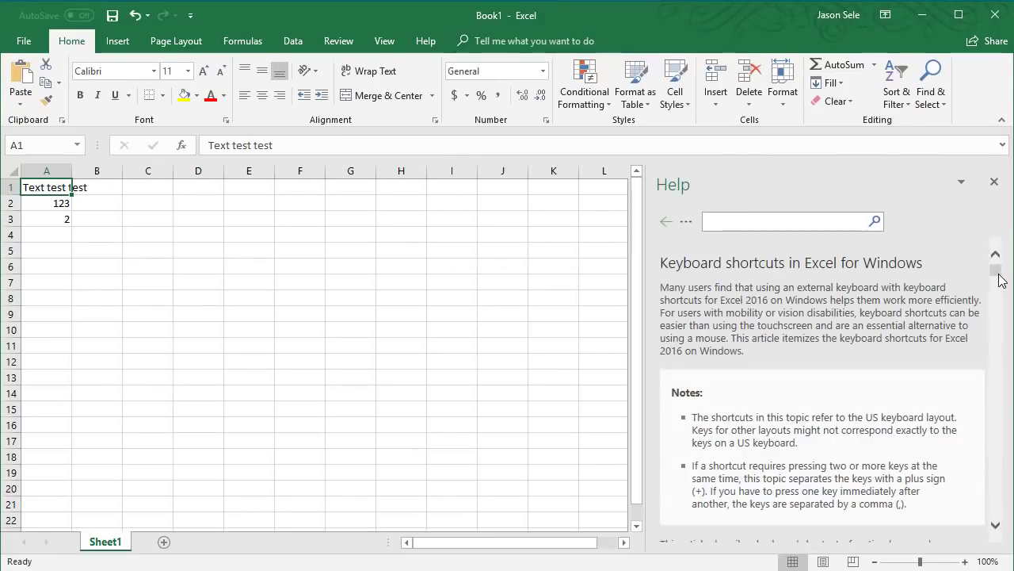
scroll(1001, 293, "down", 5)
scroll(1001, 292, "down", 2)
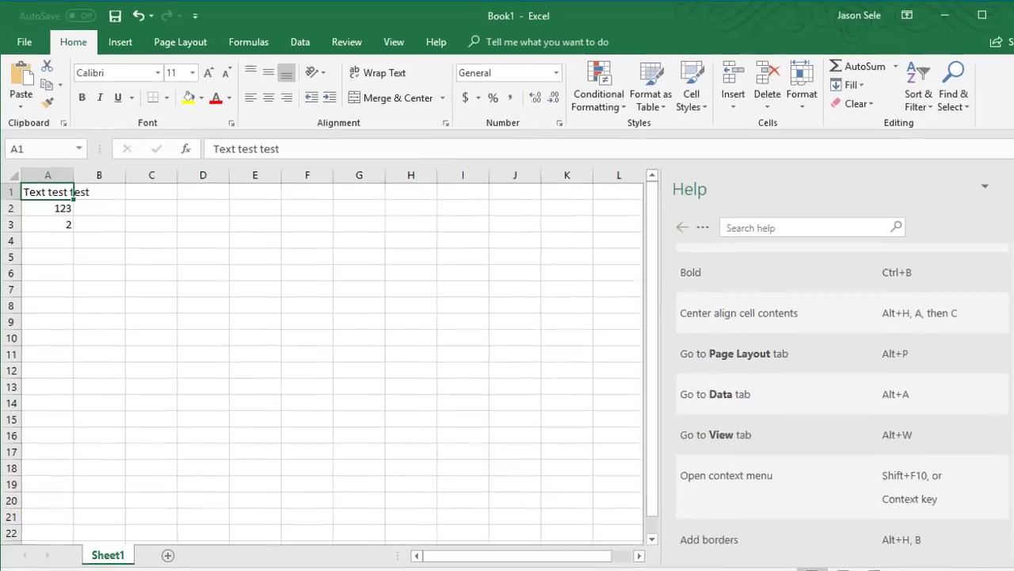
left_click(995, 183)
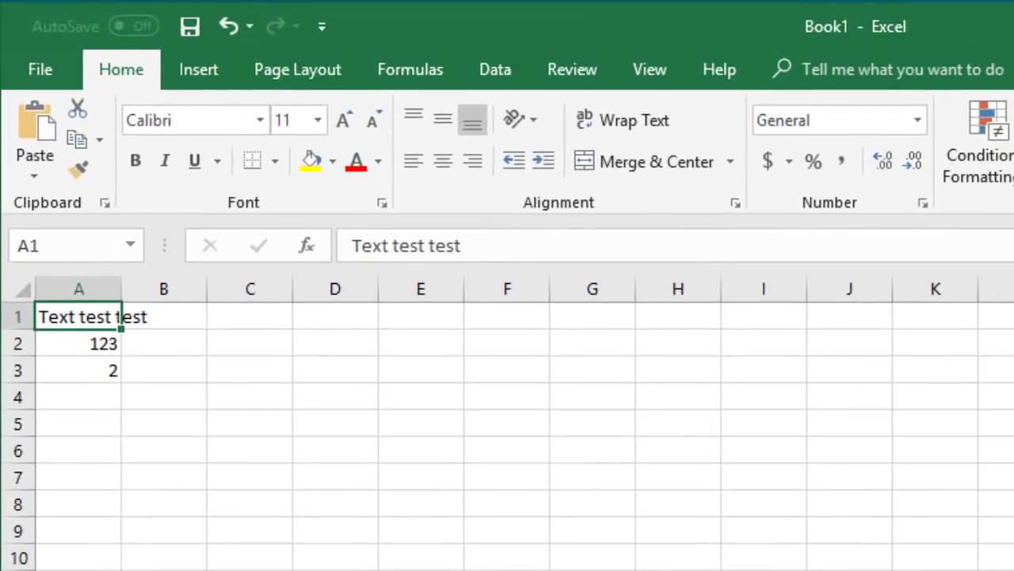
Select the range A1:A3 and undo the last change.
left_click_drag(91, 317, 94, 373)
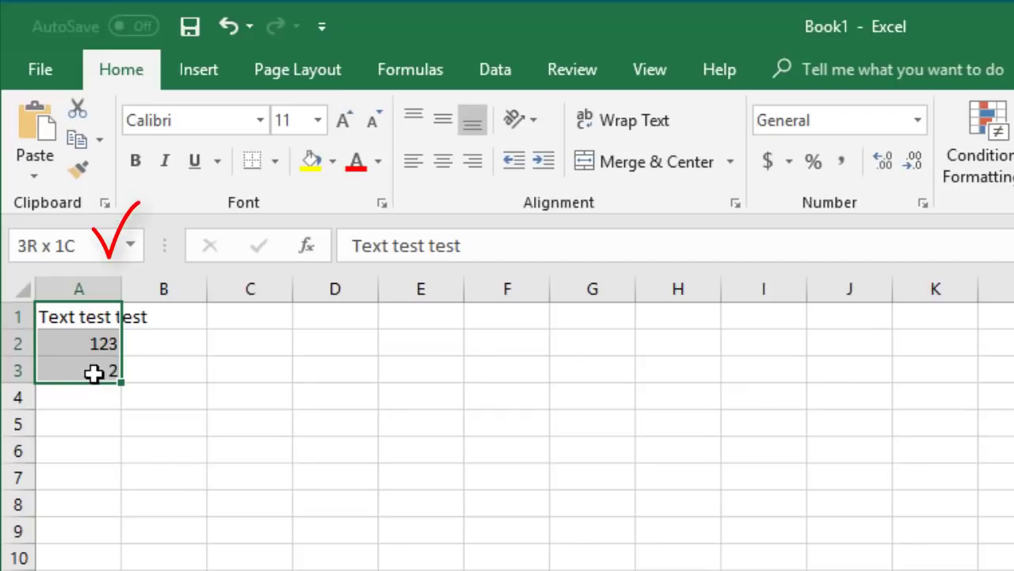
left_click_drag(94, 374, 94, 373)
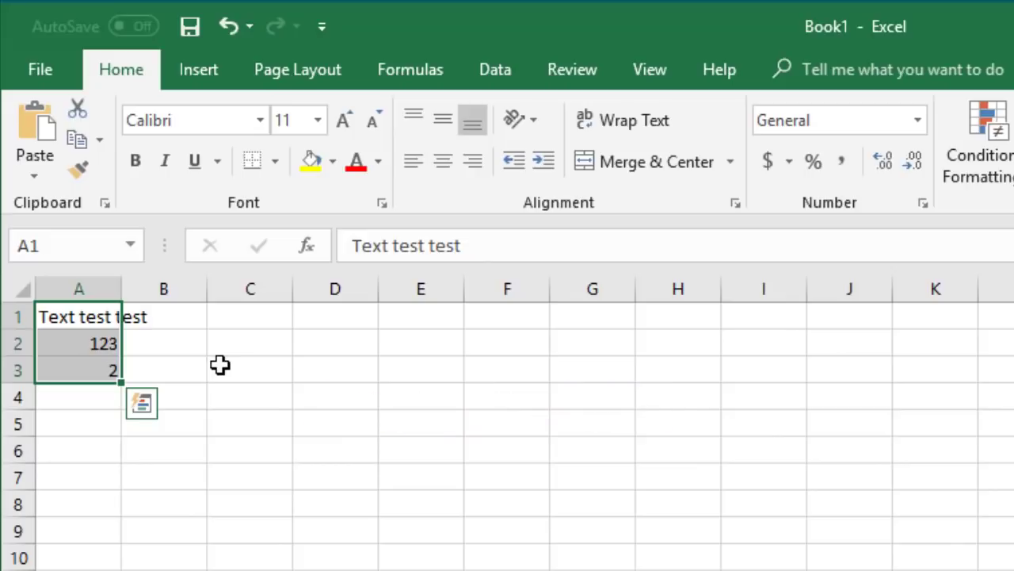
key("ctrl+z")
Clear the contents of cells A1 through A3.
left_click(74, 323)
left_click_drag(74, 331, 79, 372)
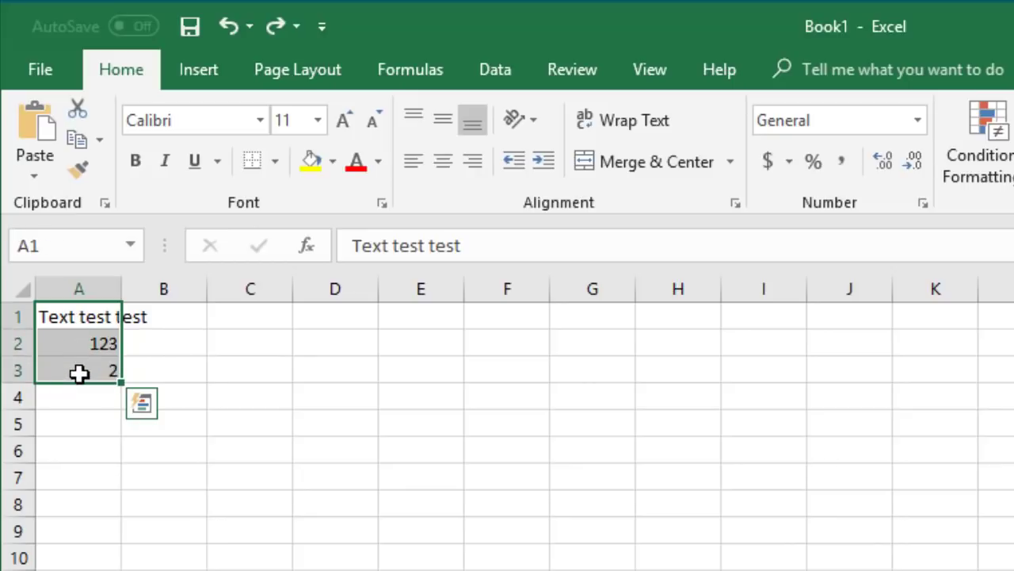
key("Delete")
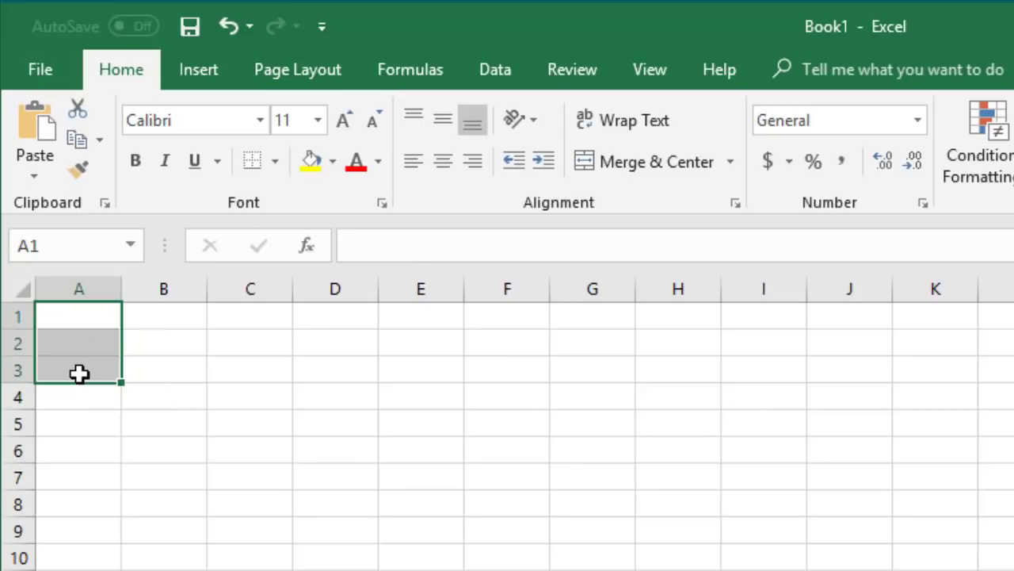
Enter the title "2018 budget" in cell A1.
left_click(79, 317)
type("2018 budget")
key("Return")
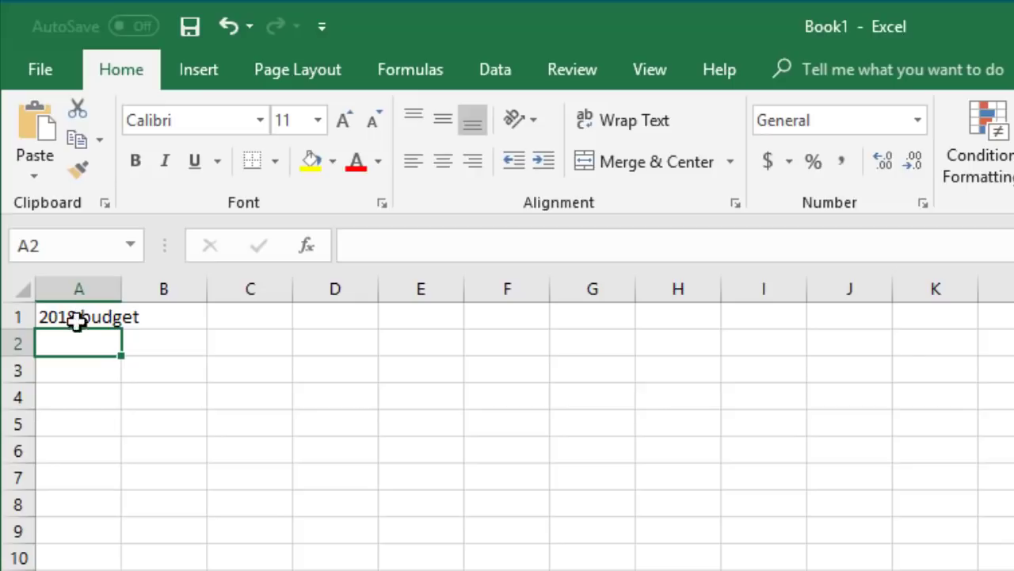
Enter the row labels "Expense 1" in A3 and "Expense 2" in A4.
left_click(78, 367)
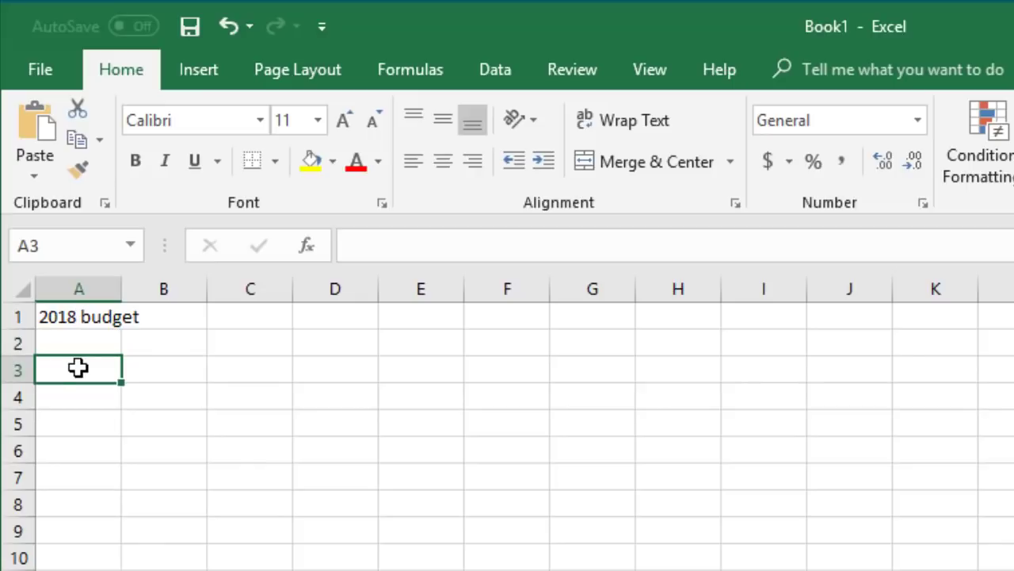
type("Expense 1")
key("Return")
type("Expense 2")
key("Return")
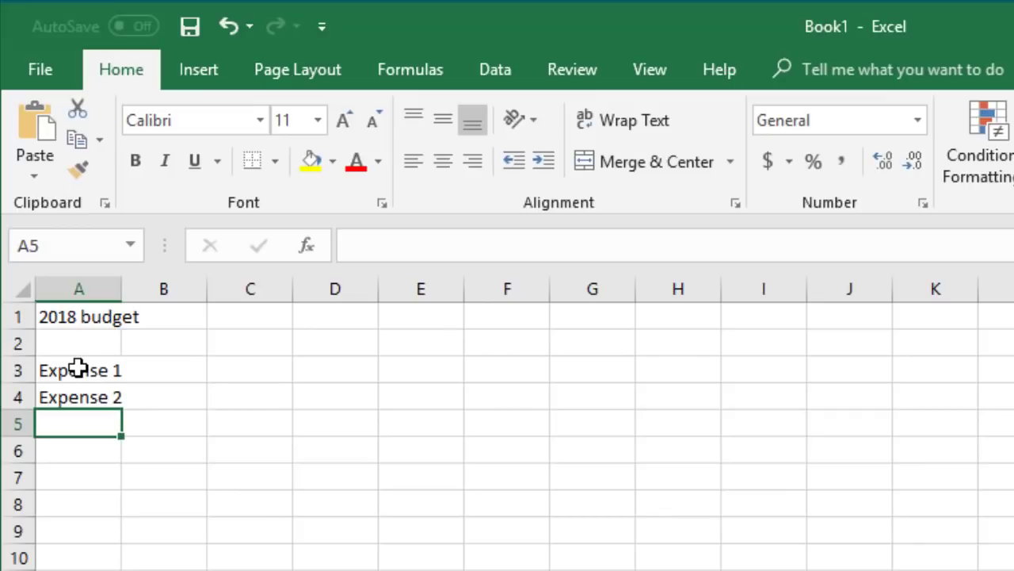
Extend the expense labels through Expense 6 in A8 and fill the month headers Jan to Dec across B2:M2.
left_click_drag(79, 365, 118, 508)
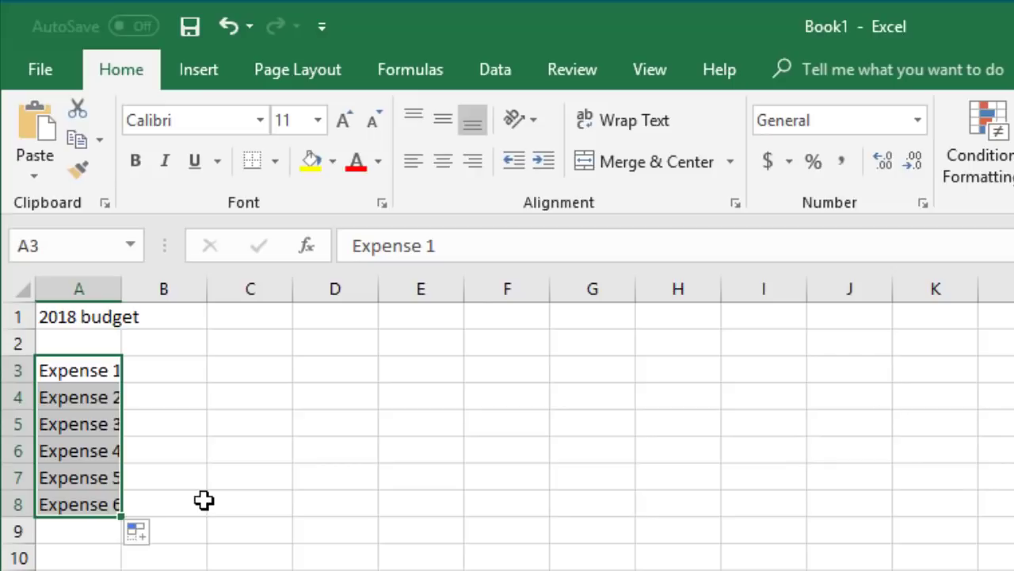
left_click(180, 351)
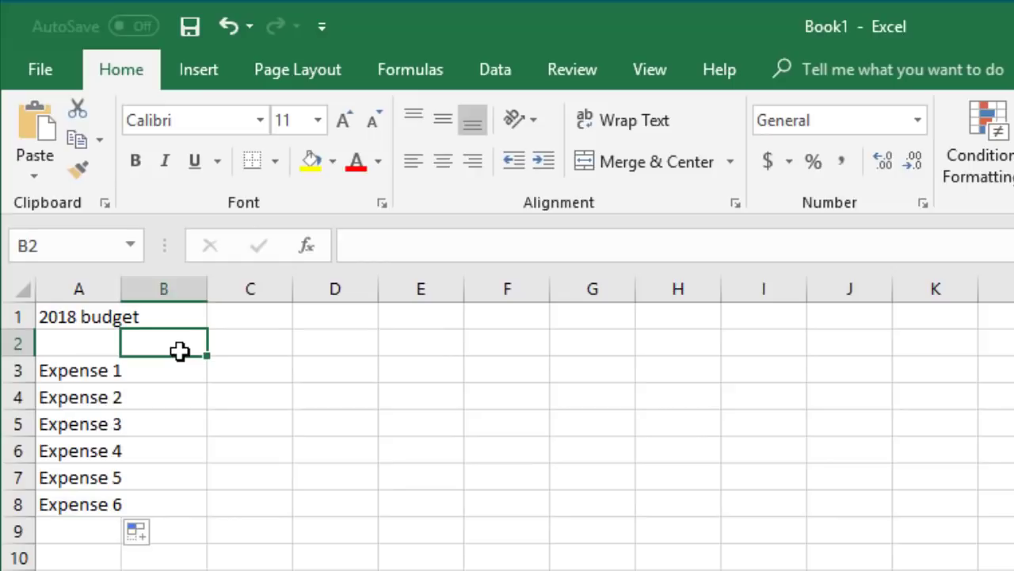
type("Jan")
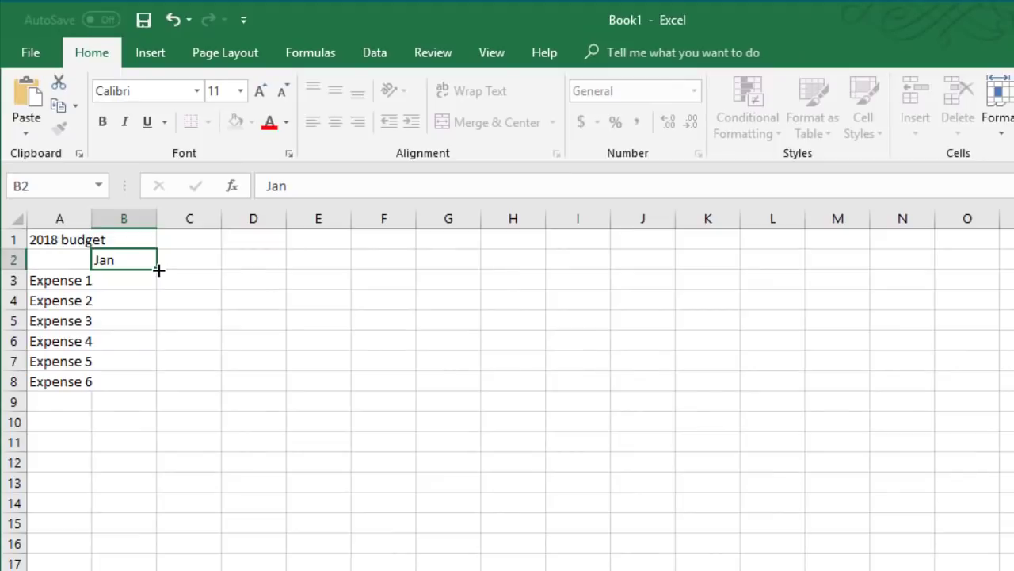
left_click_drag(159, 270, 843, 274)
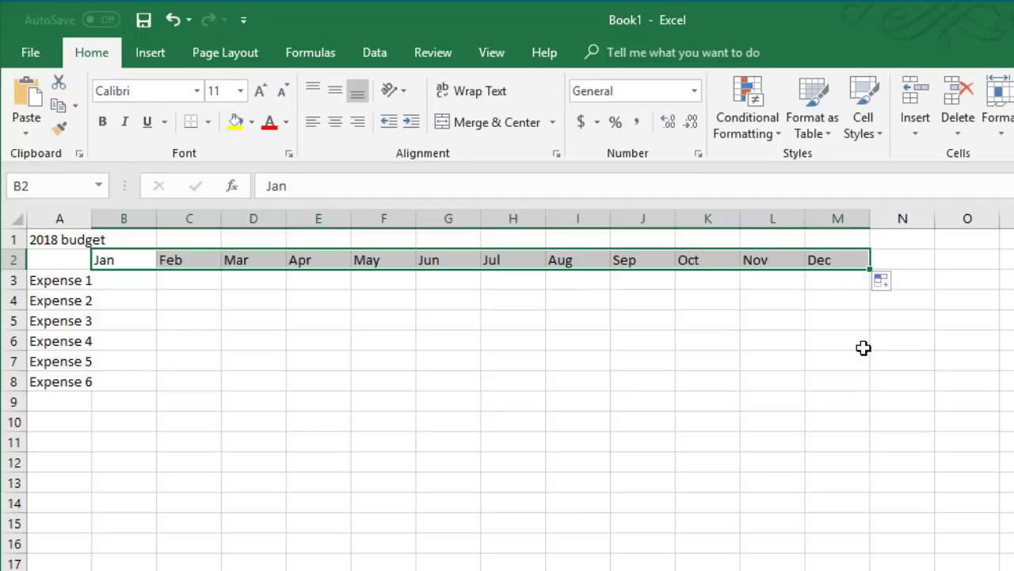
Enter the January amounts 50, 20, 198 and 367 for Expense 1 to Expense 4 in B3:B6.
left_click(125, 283)
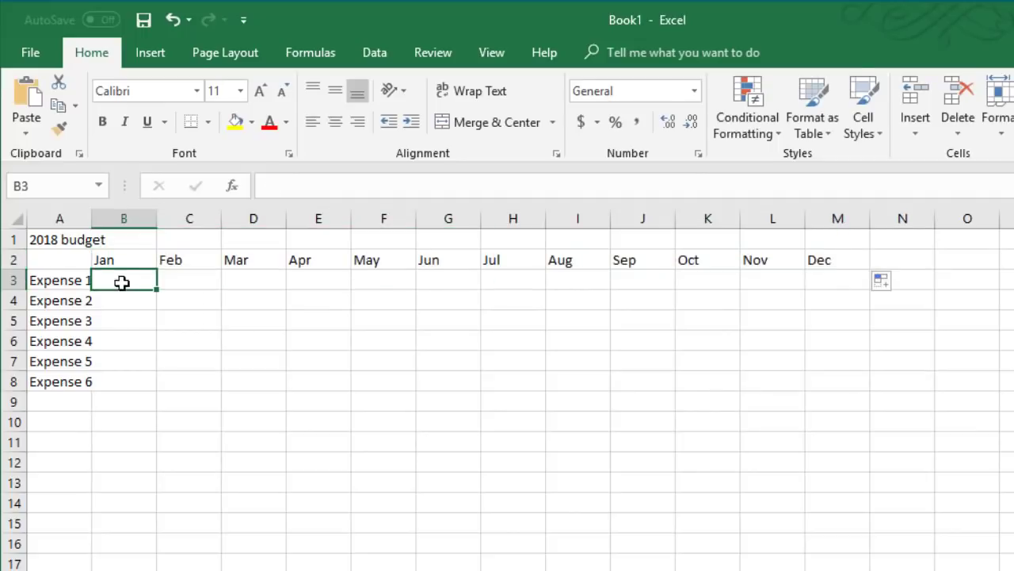
type("50")
key("Return")
type("20")
key("Return")
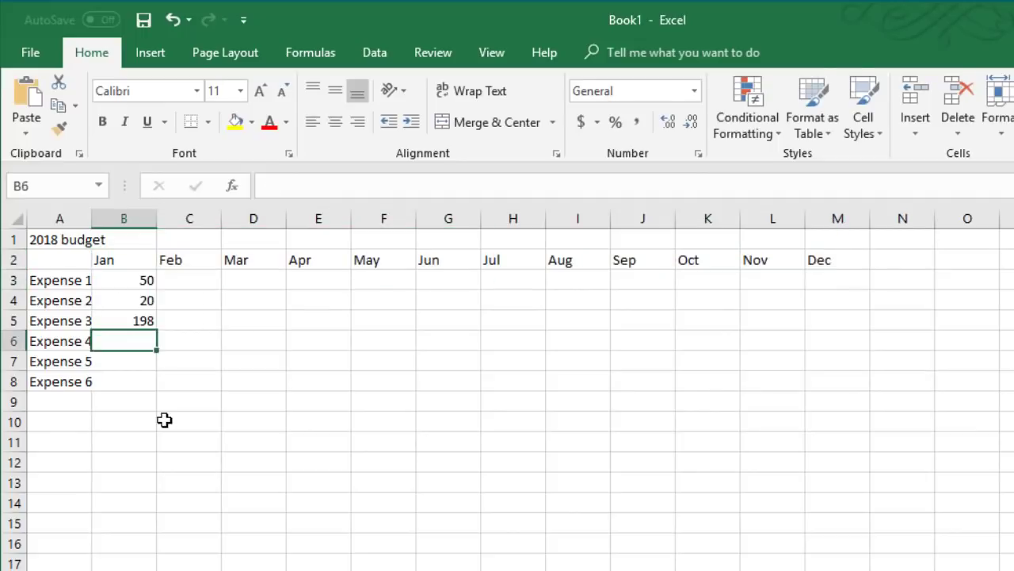
type("198")
key("Return")
type("357")
key("Return")
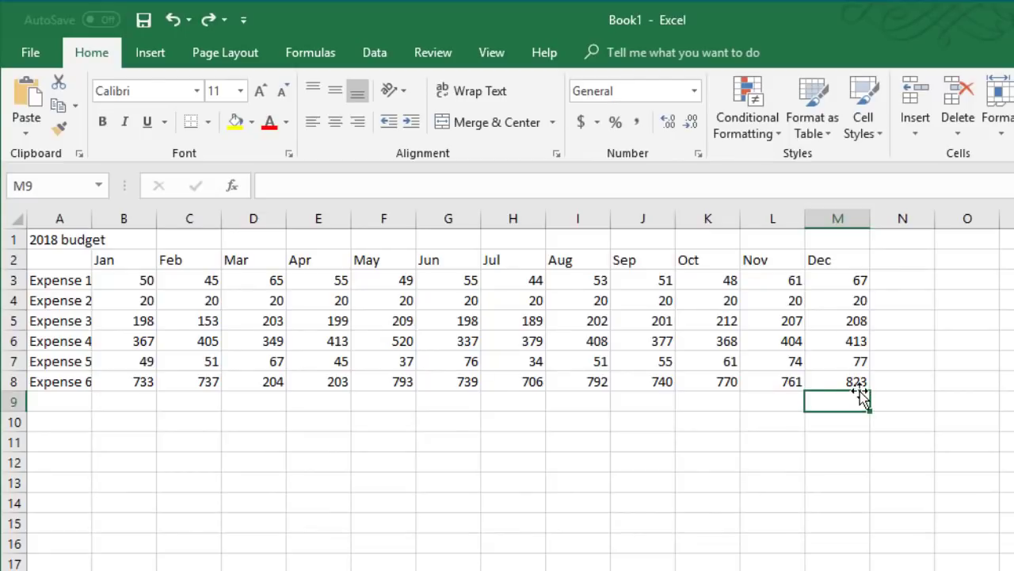
Insert a blank row above the budget title and another between the title and the month headers.
right_click(14, 240)
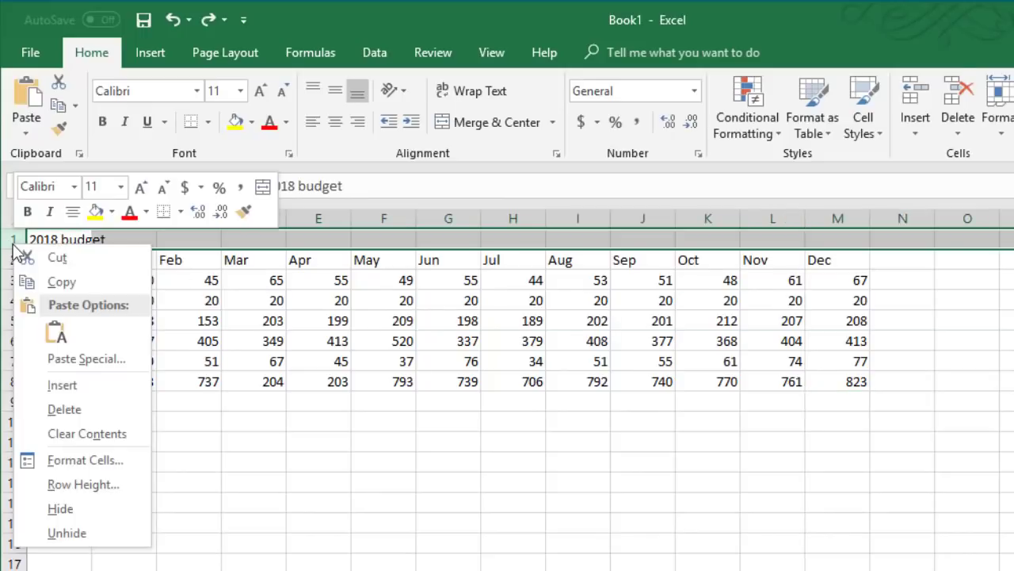
left_click(63, 385)
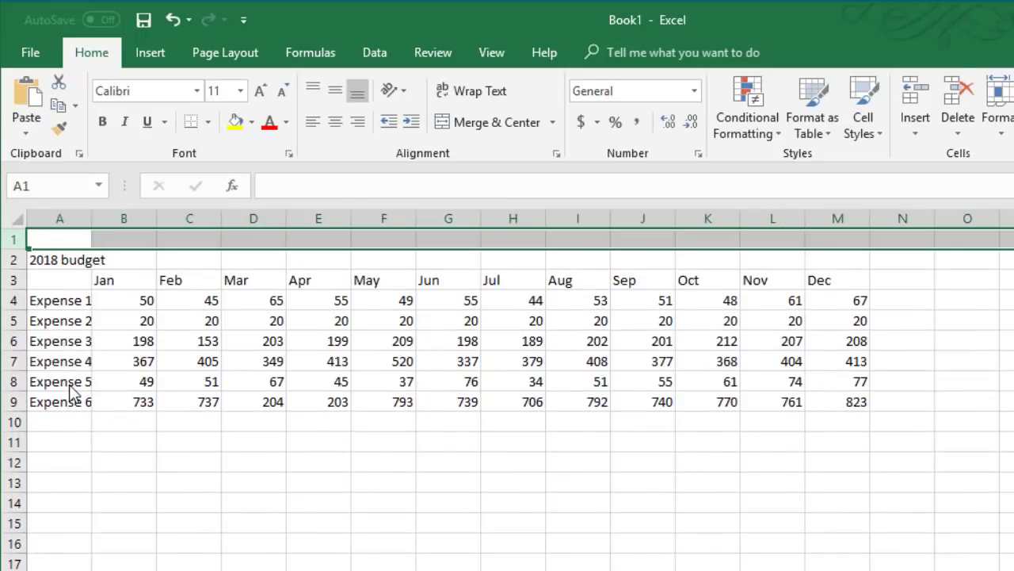
right_click(14, 281)
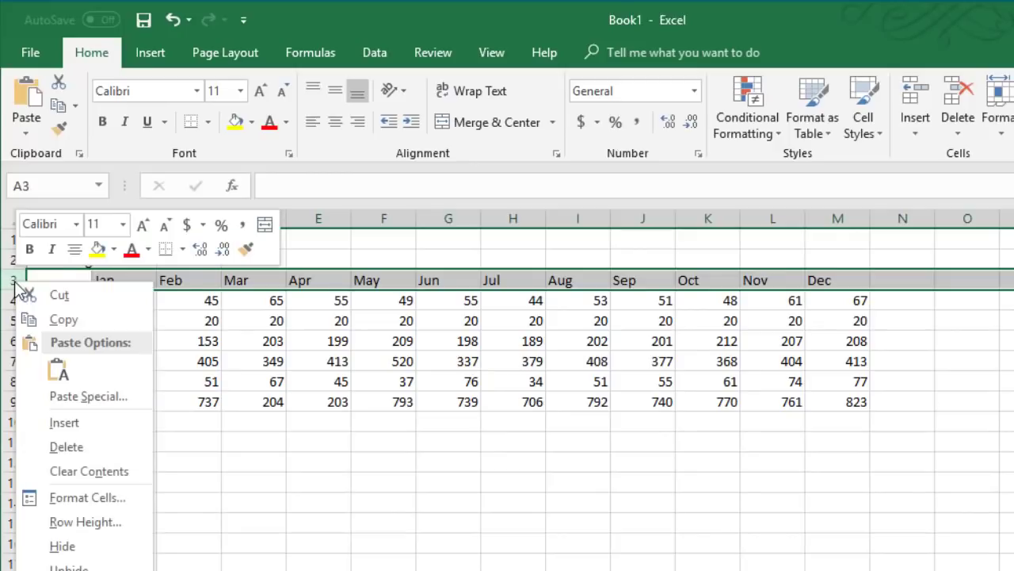
left_click(71, 422)
Format the budget title in A2 with font size 24 and bold.
left_click(37, 259)
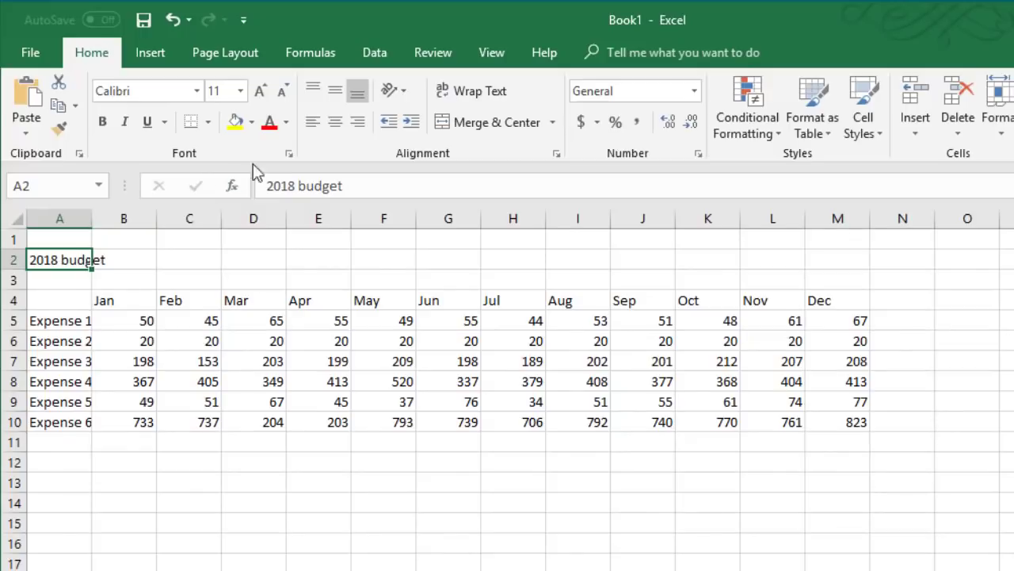
left_click(242, 92)
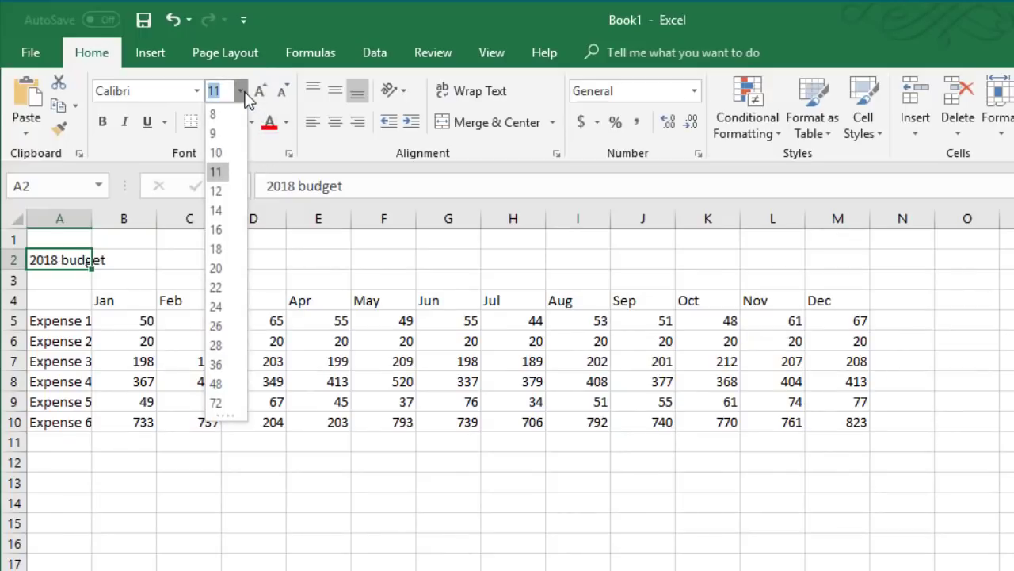
left_click(216, 306)
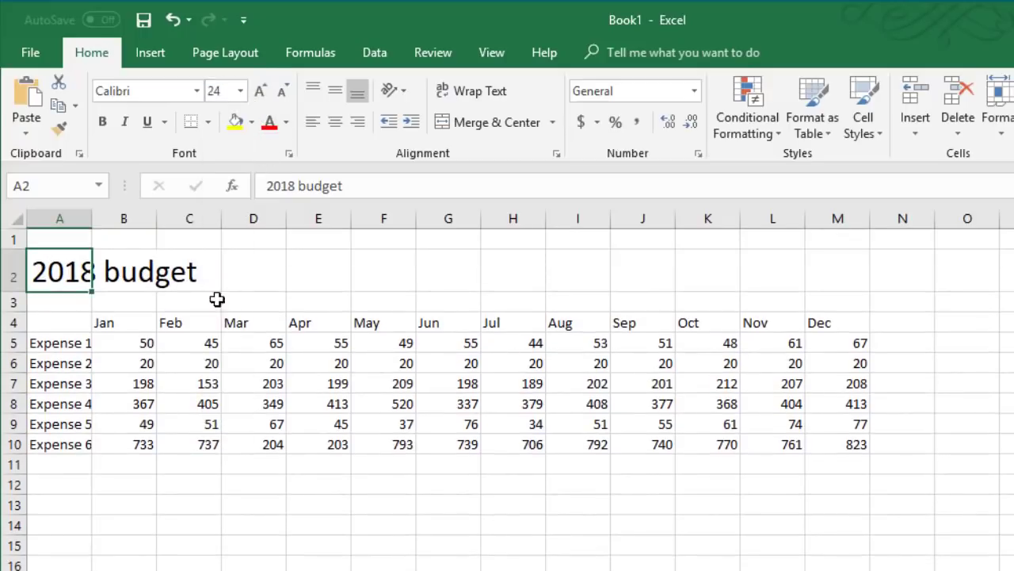
left_click(102, 121)
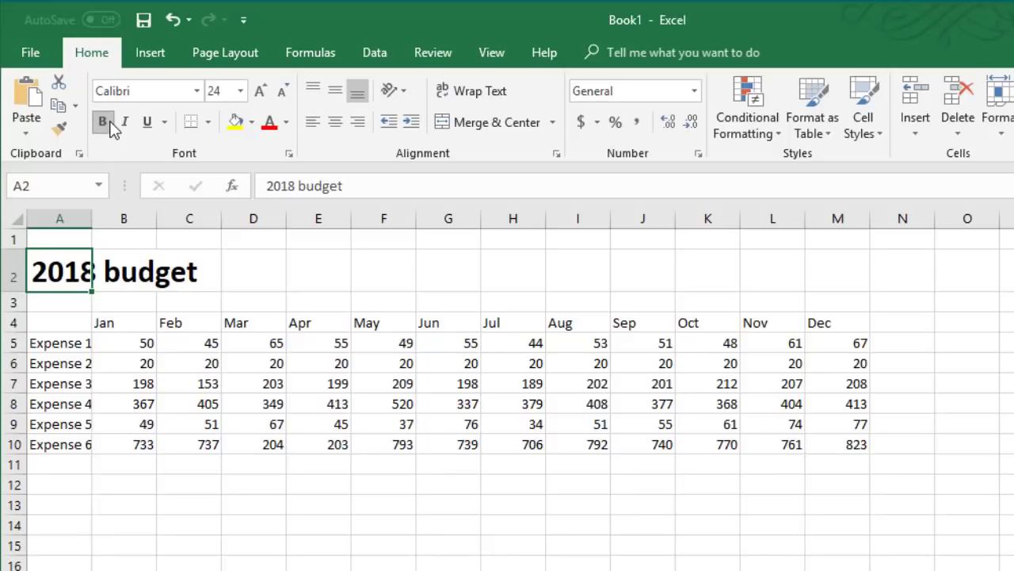
Capitalize the second word of the title in A2 so it reads "2018 Budget".
left_click(310, 187)
key("BackSpace")
type("B")
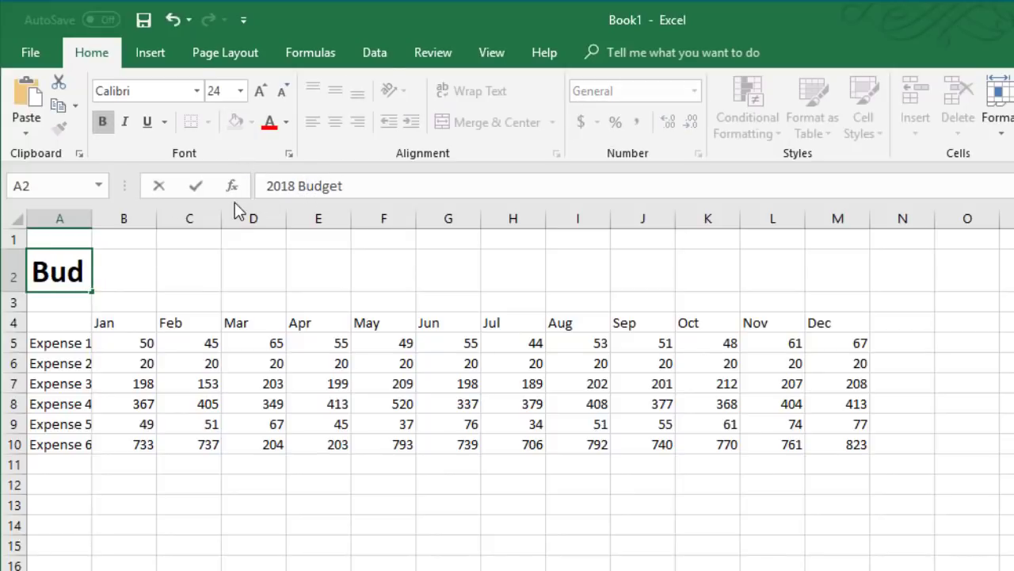
key("Return")
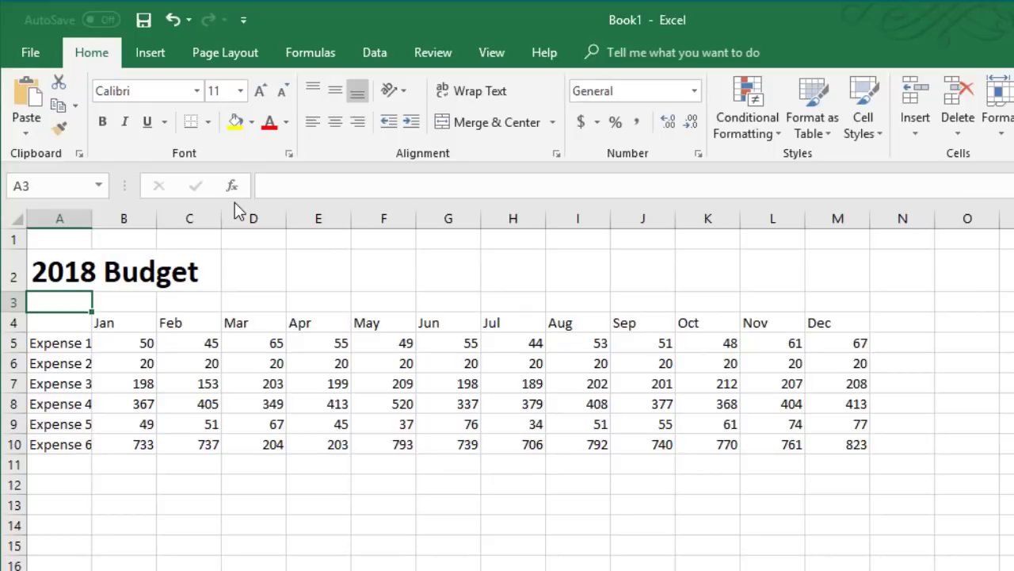
Merge and center the title across A2:M2.
left_click(49, 270)
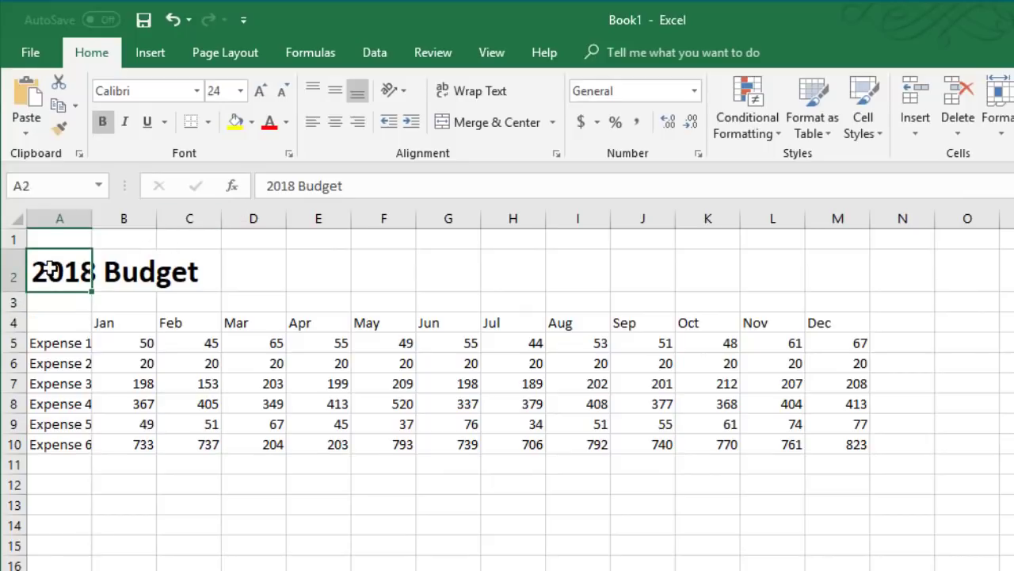
left_click_drag(49, 270, 846, 273)
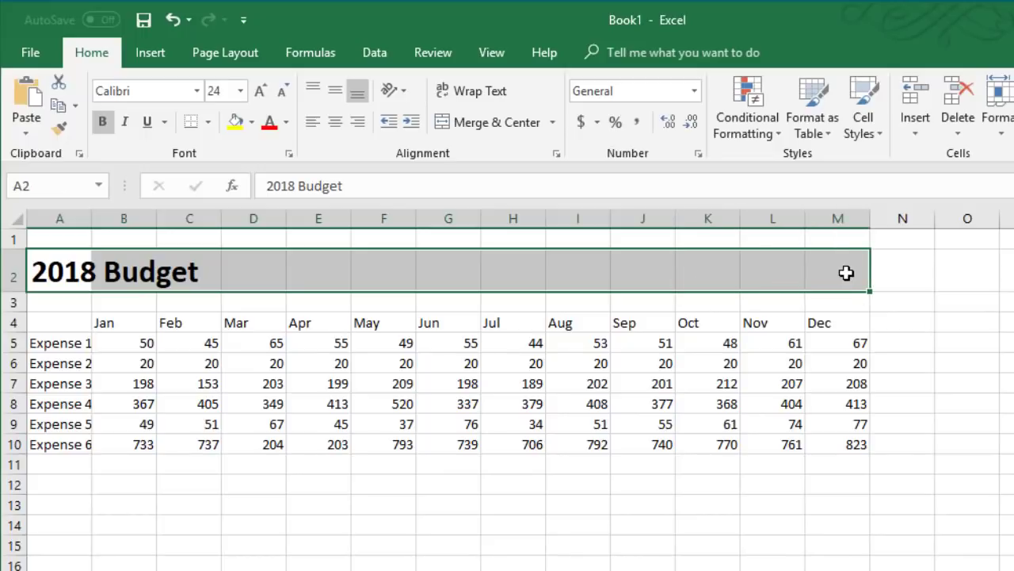
left_click(505, 124)
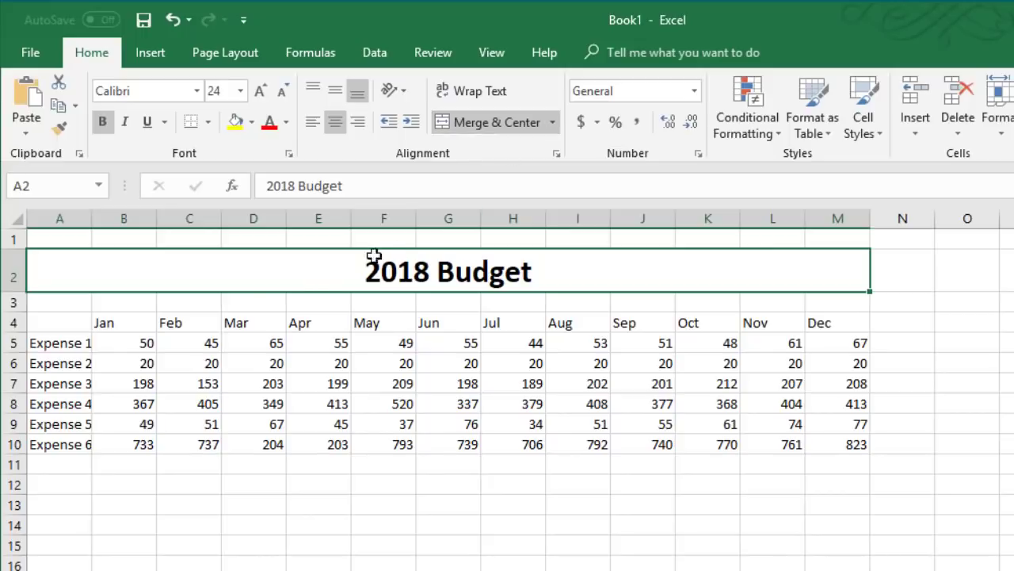
Resize column A by hand and AutoFit its width to the expense labels.
left_click(82, 325)
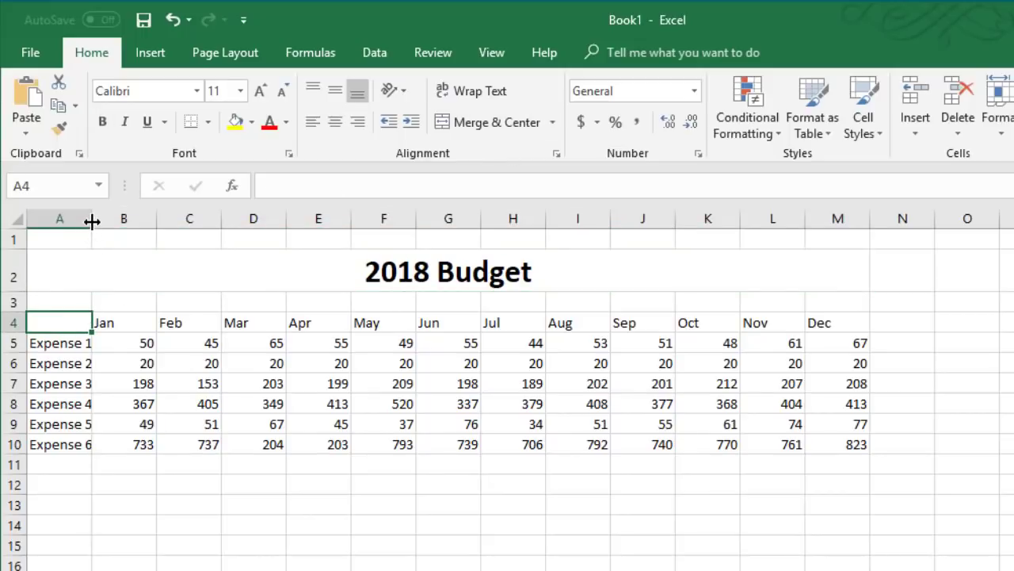
left_click_drag(92, 221, 92, 221)
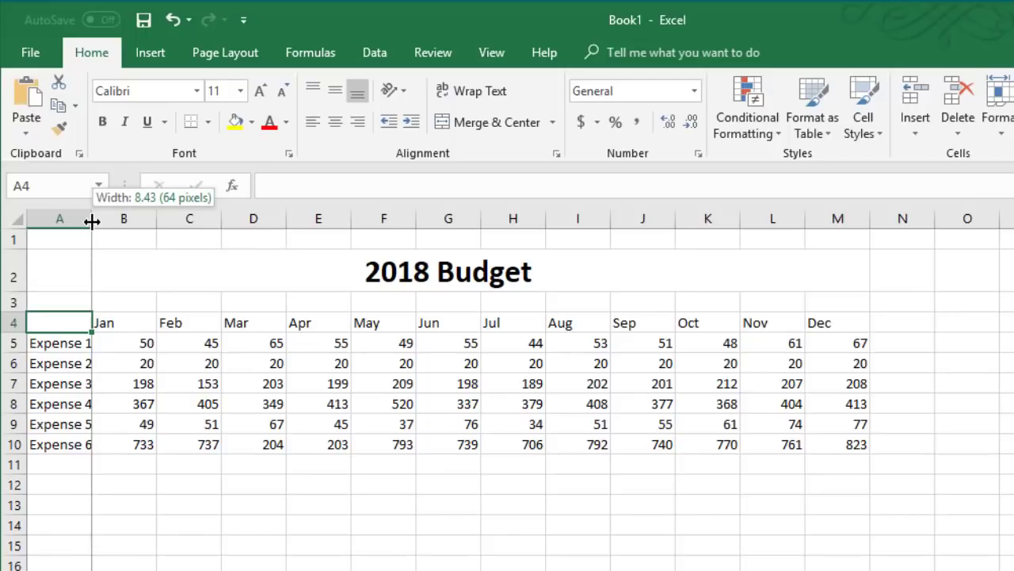
left_click_drag(92, 222, 100, 218)
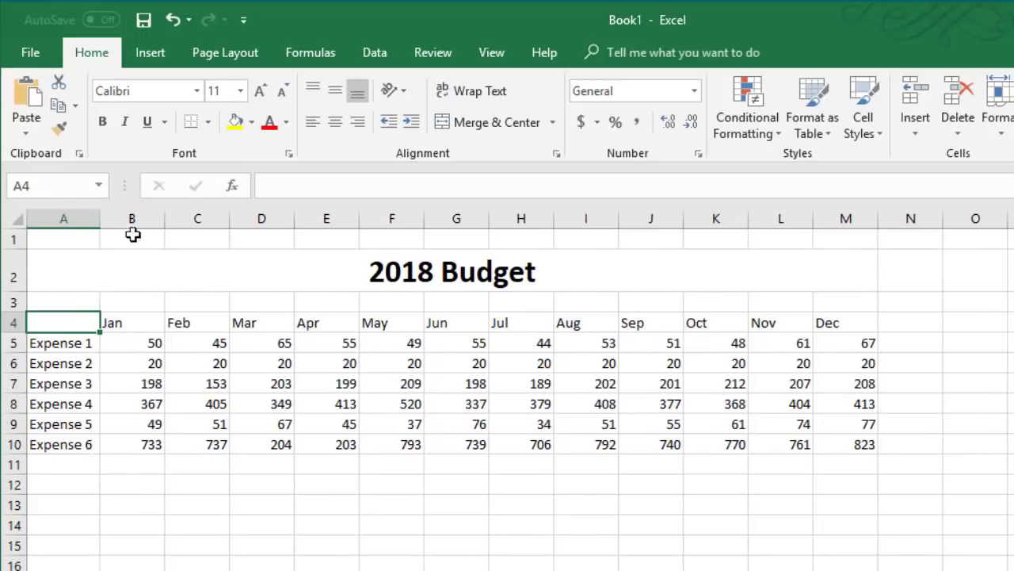
left_click_drag(100, 221, 90, 221)
double_click(90, 221)
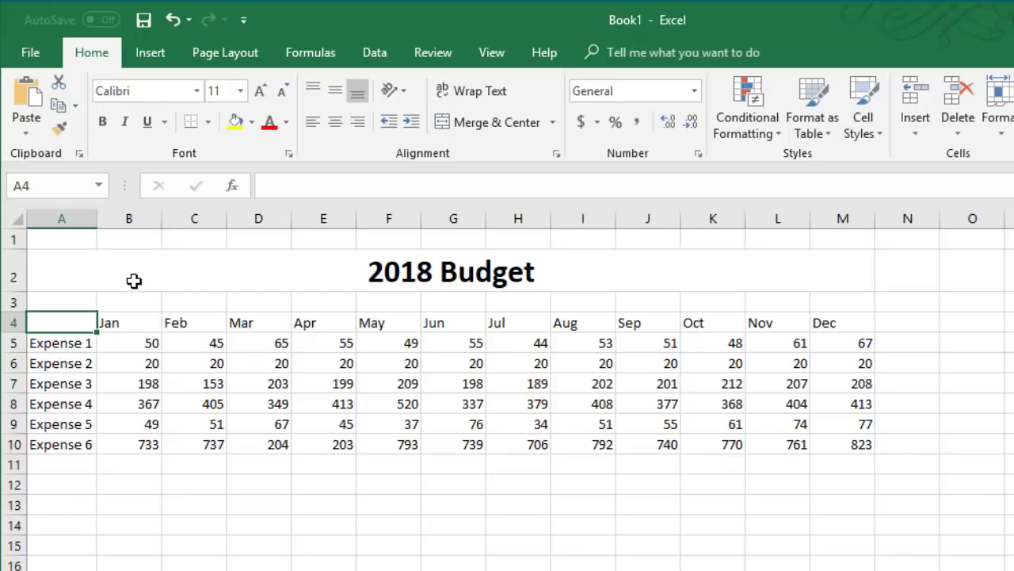
Center the month headers in B4:M4 and fill them with dark gray.
left_click_drag(120, 323, 829, 328)
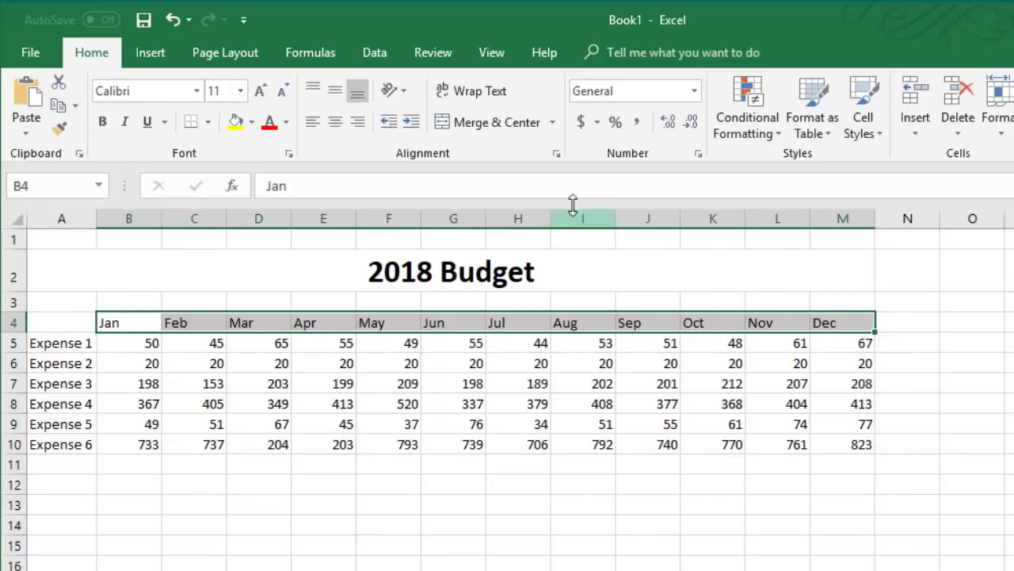
left_click(337, 125)
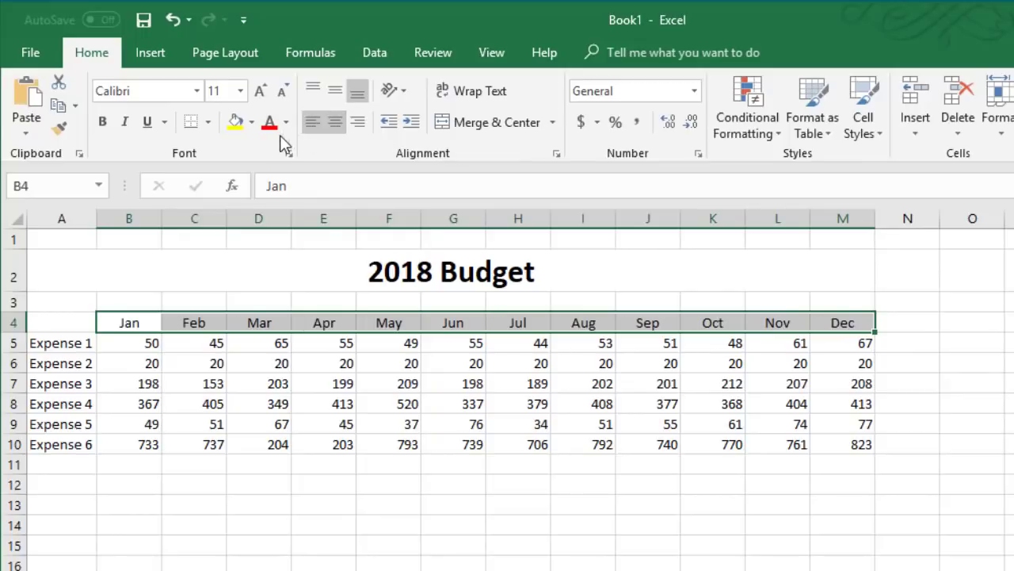
left_click(252, 125)
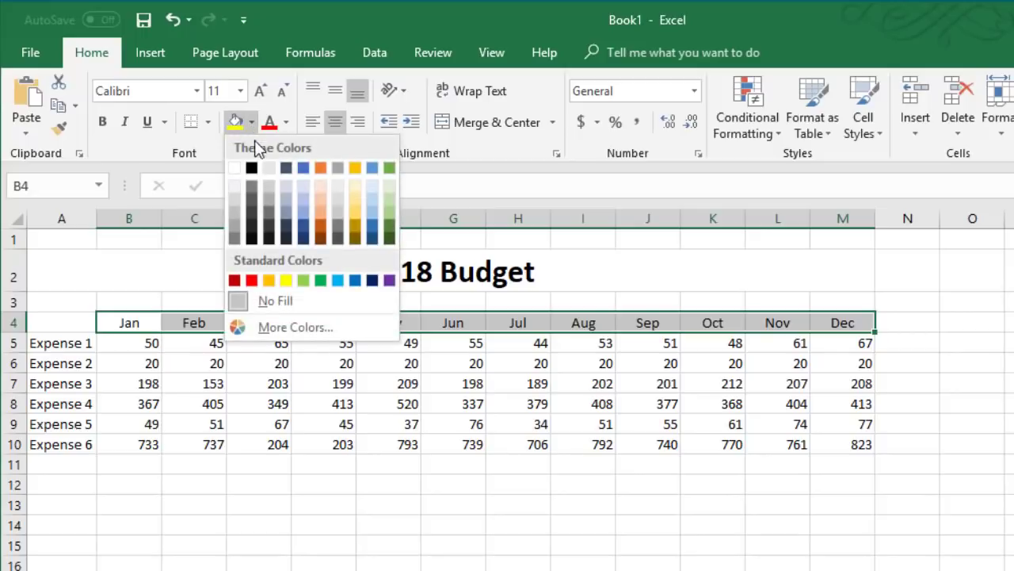
left_click(271, 210)
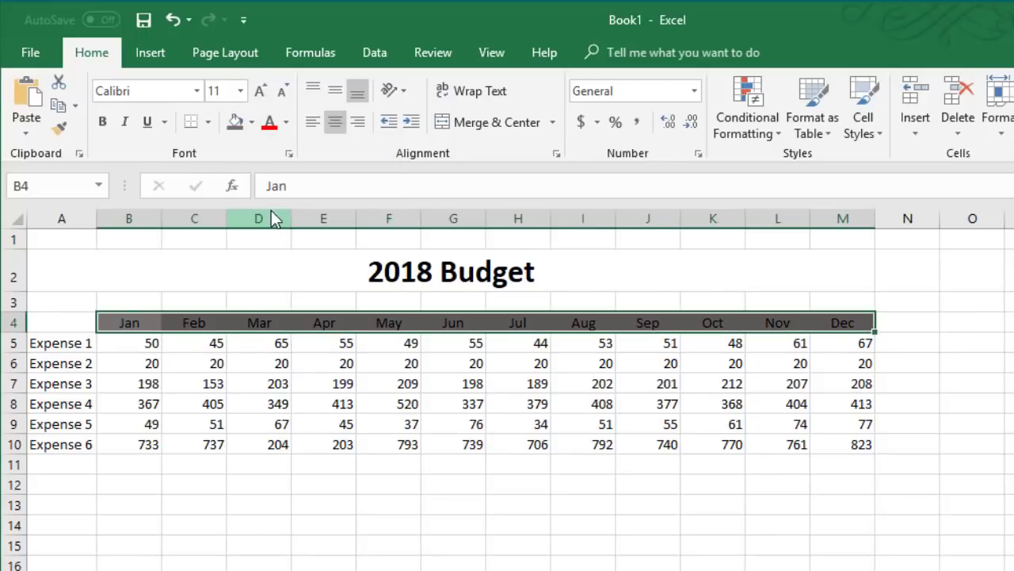
Fill the expense labels in A5:A10 with a lighter gray than the month headers.
left_click_drag(75, 343, 63, 444)
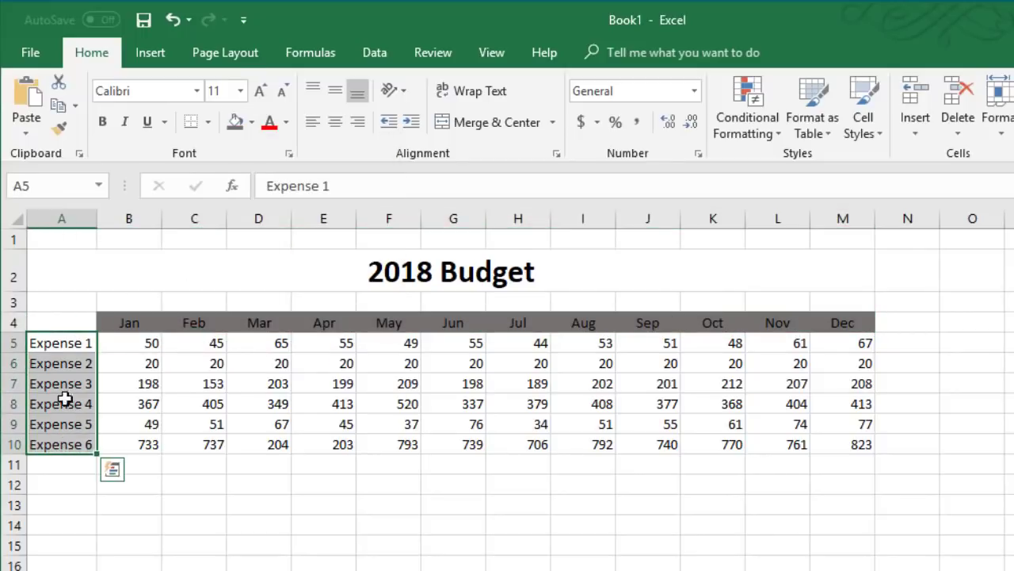
left_click(252, 125)
left_click(267, 196)
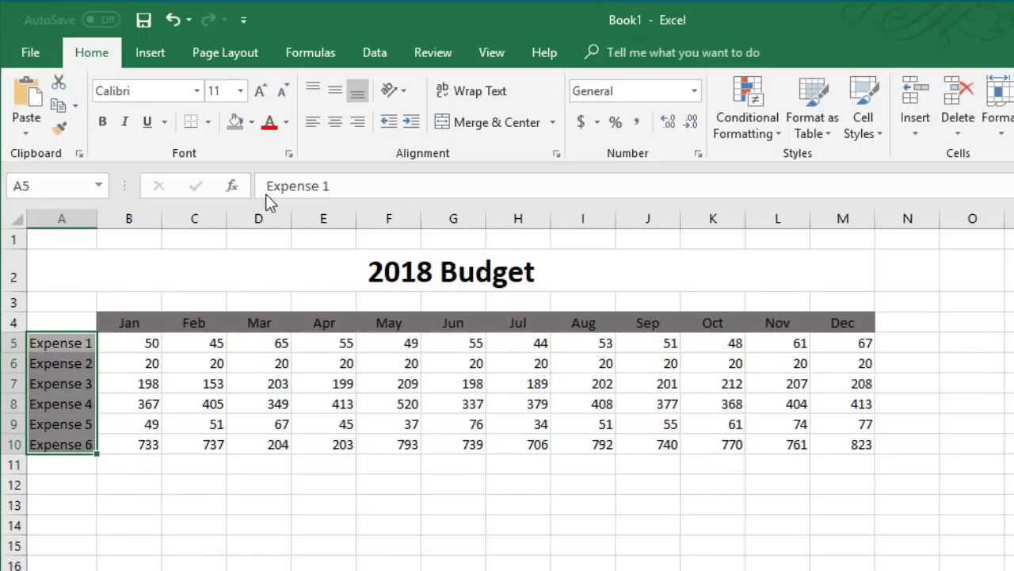
left_click(301, 479)
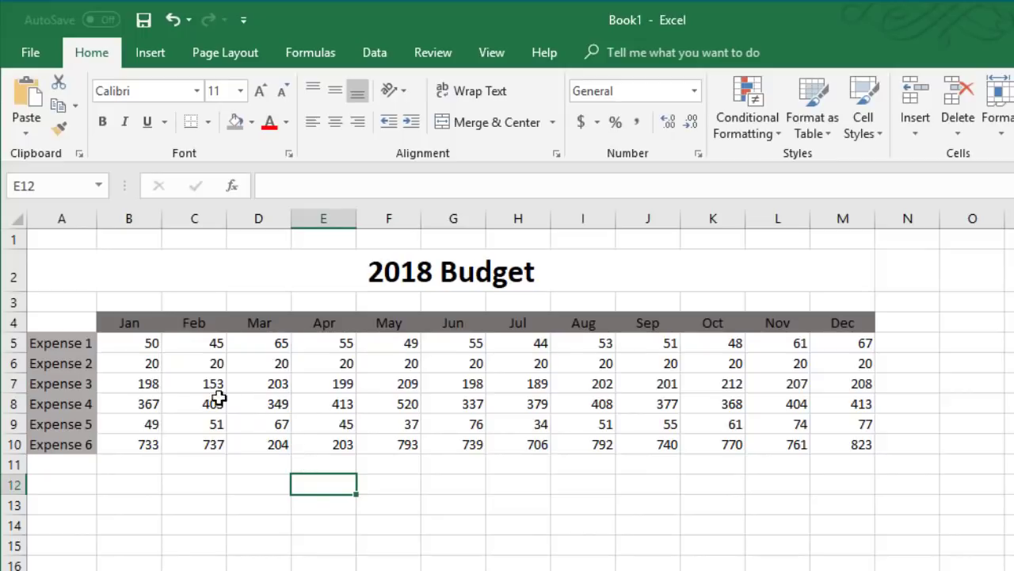
Apply All Borders to the budget table A4:M10, leaving out the empty corner cell A4.
left_click_drag(54, 319, 827, 441)
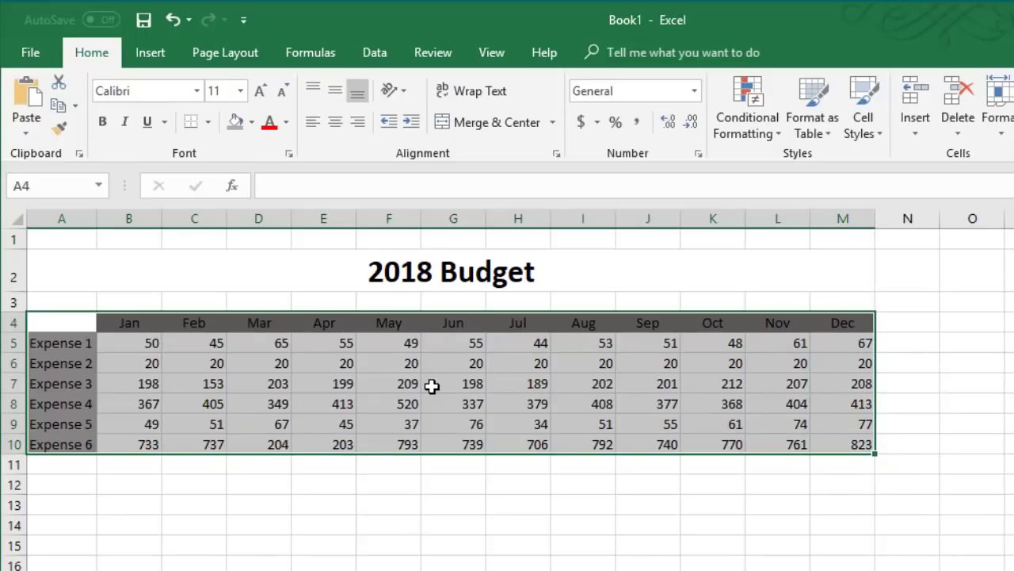
left_click(70, 323, "ctrl")
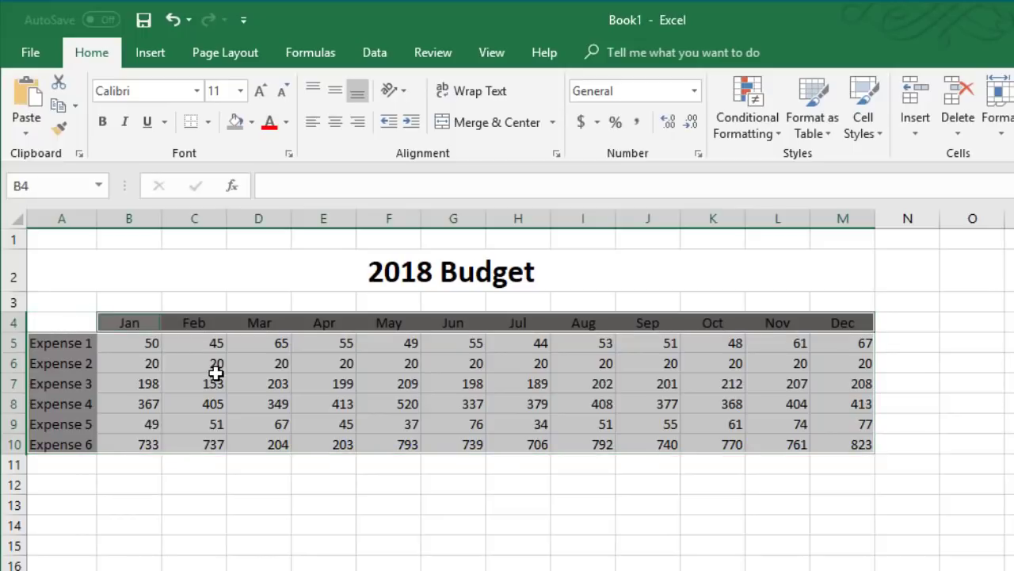
left_click(209, 123)
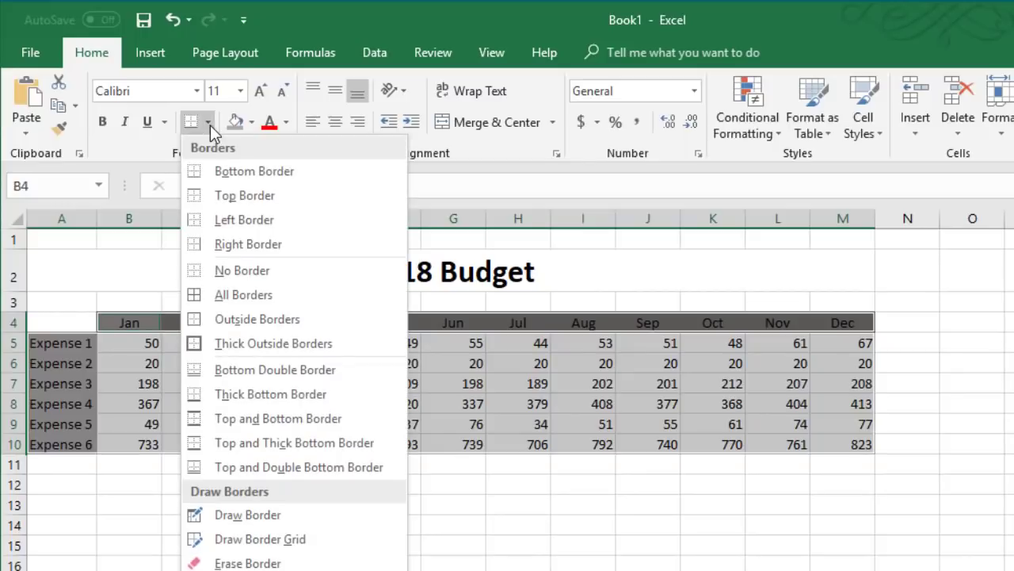
left_click(217, 292)
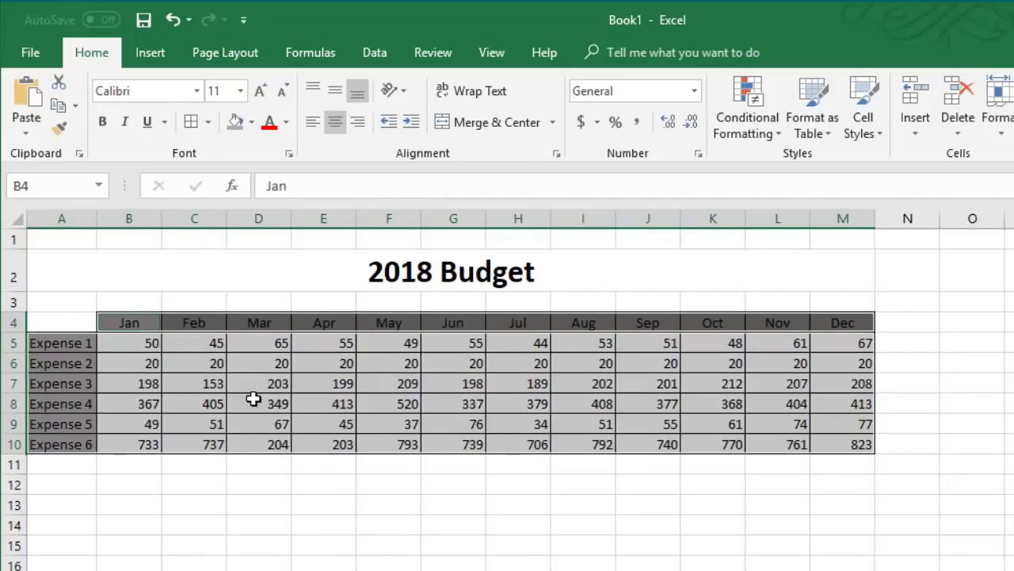
left_click(265, 476)
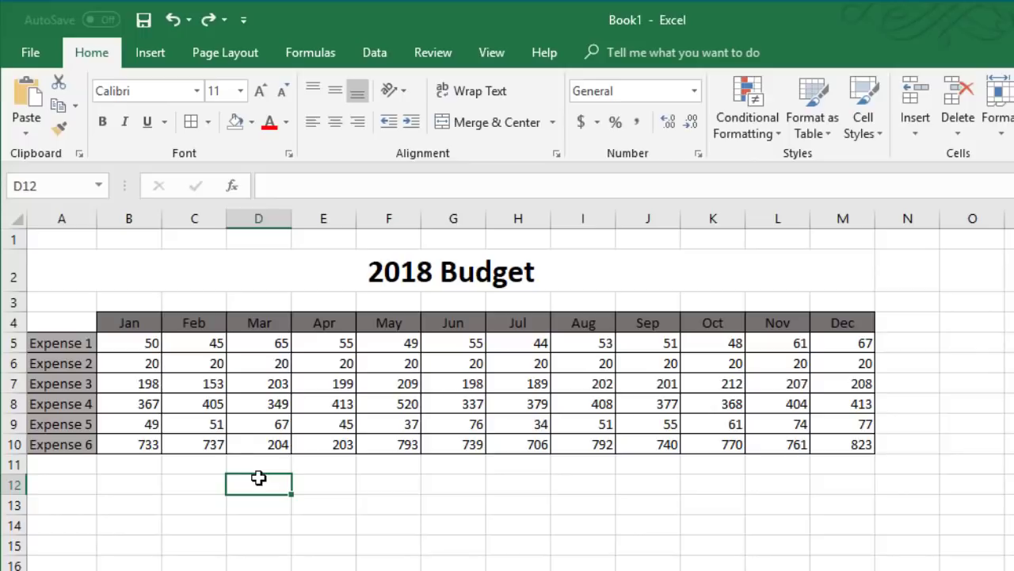
Enter the row label "Totals:" in A11 below the expense labels and align it right.
left_click(72, 468)
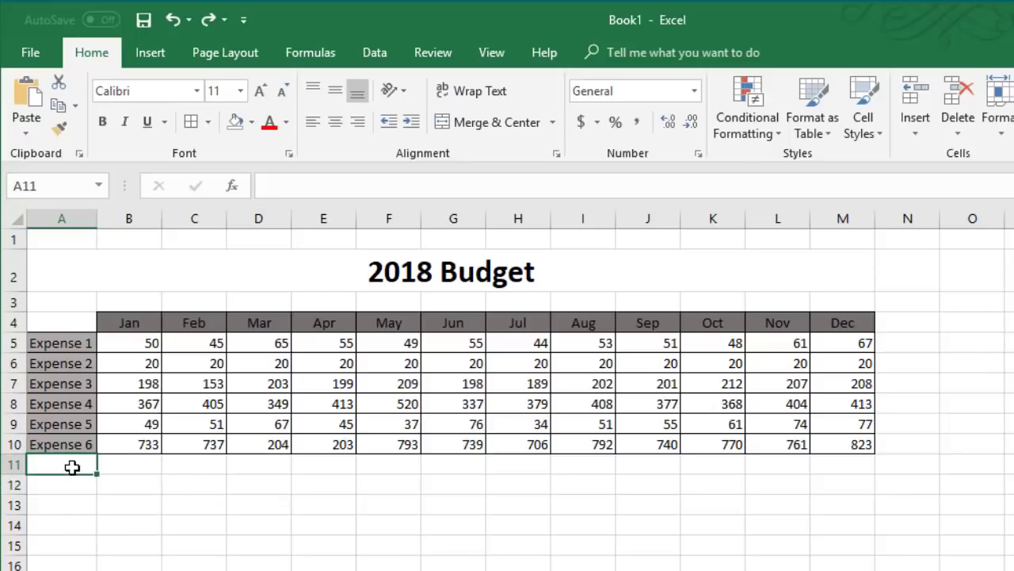
type("Totals")
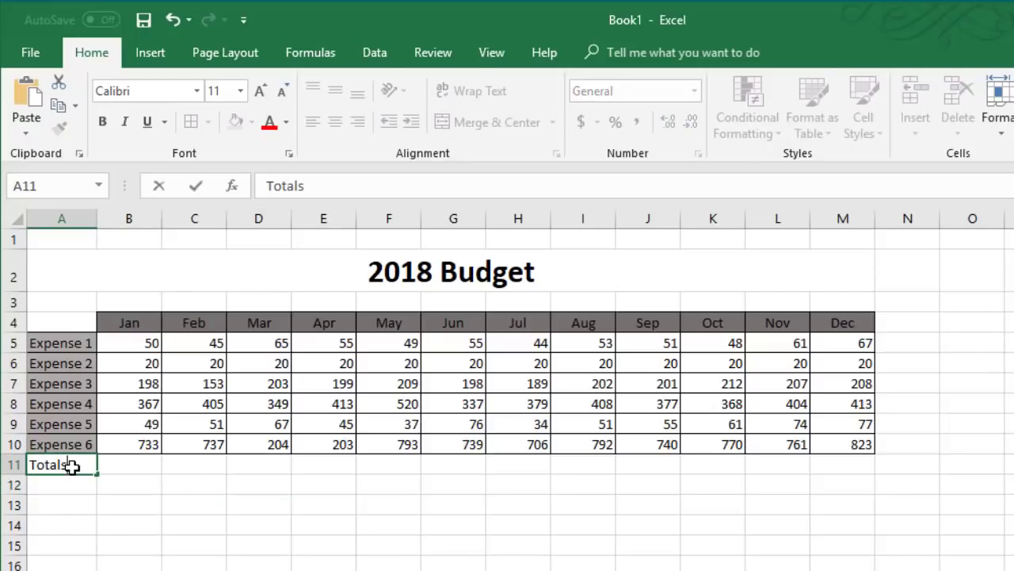
type(":")
key("Return")
left_click(72, 466)
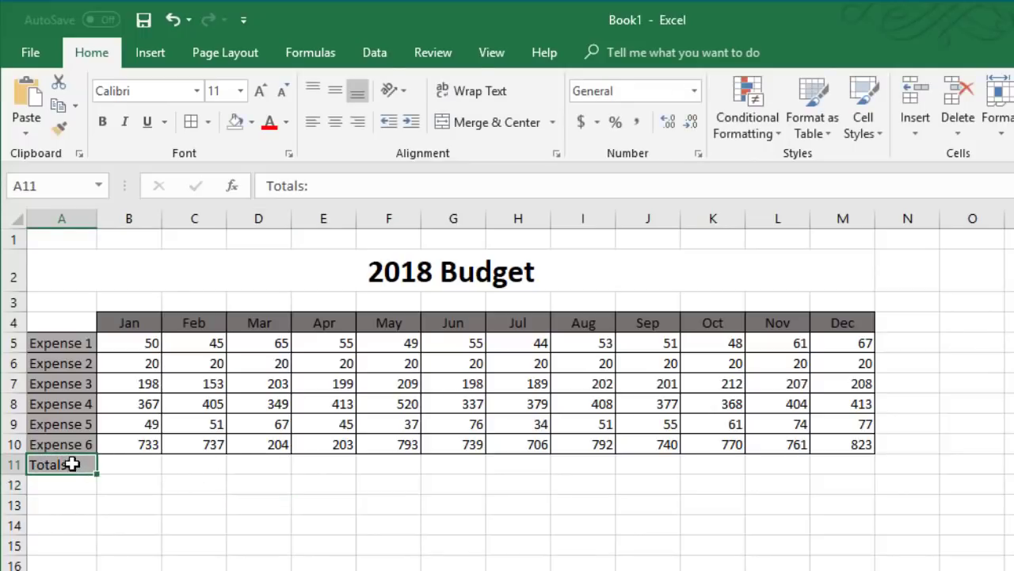
left_click(358, 122)
Total January's expenses B5:B10 in B11 with AutoSum, and fill the formula across the totals row to M11.
left_click(143, 466)
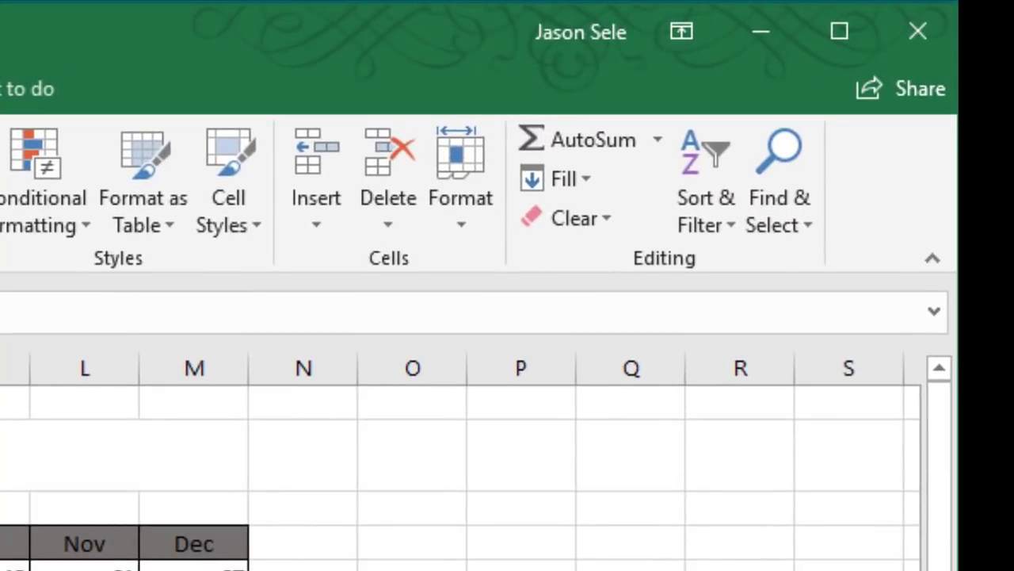
left_click(546, 143)
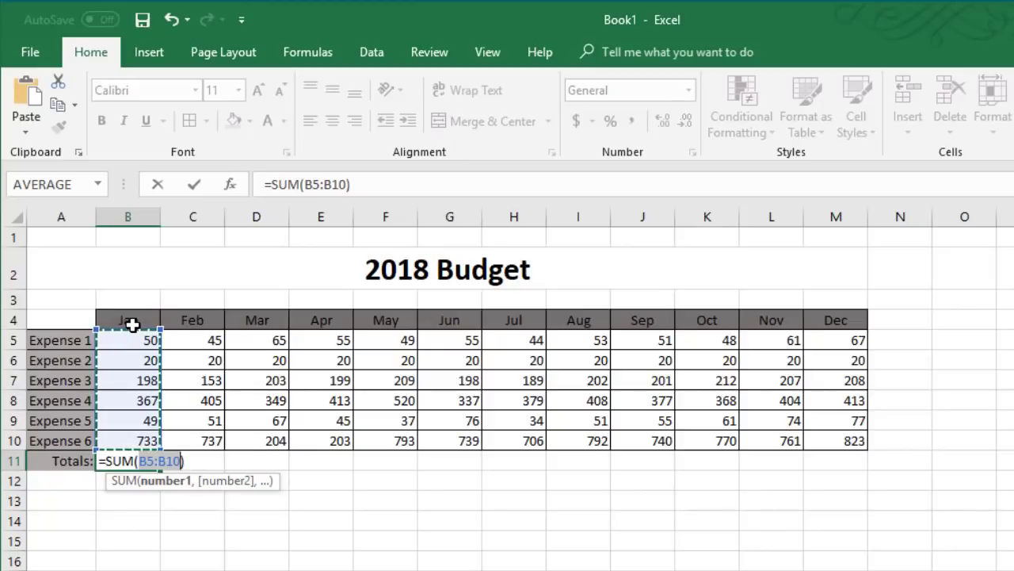
key("Return")
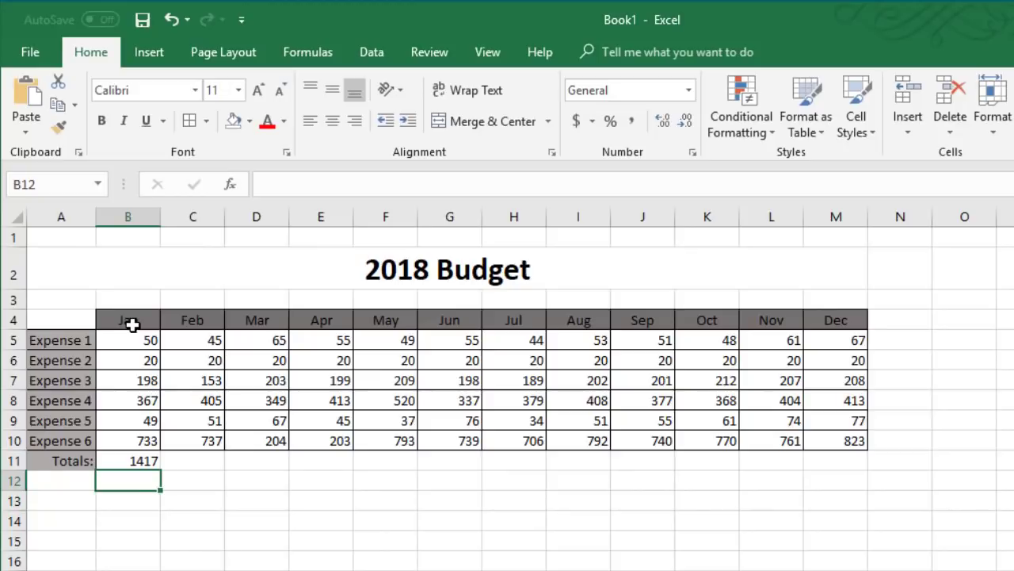
left_click(140, 456)
left_click_drag(159, 471, 843, 466)
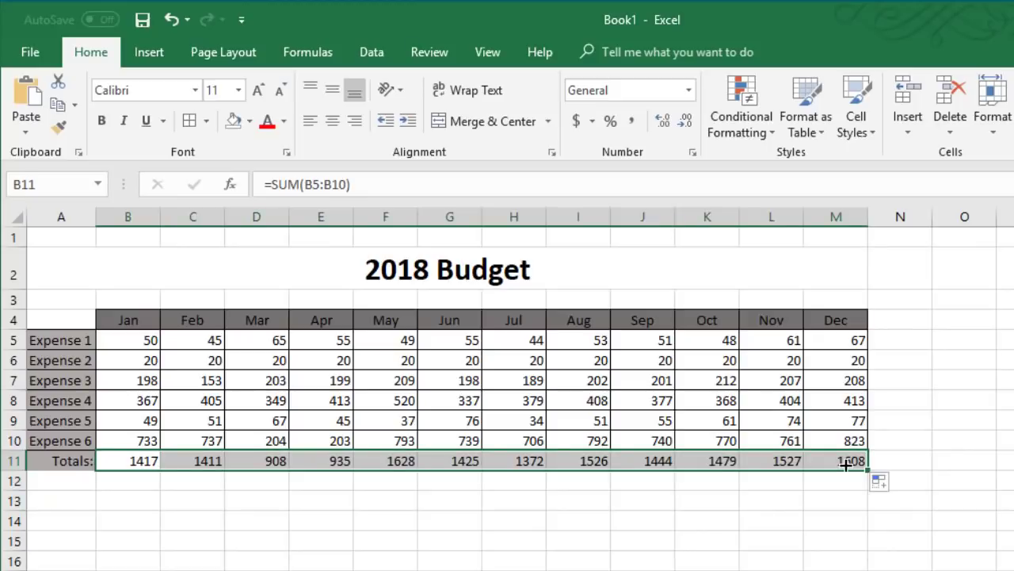
left_click(846, 465)
key("Left")
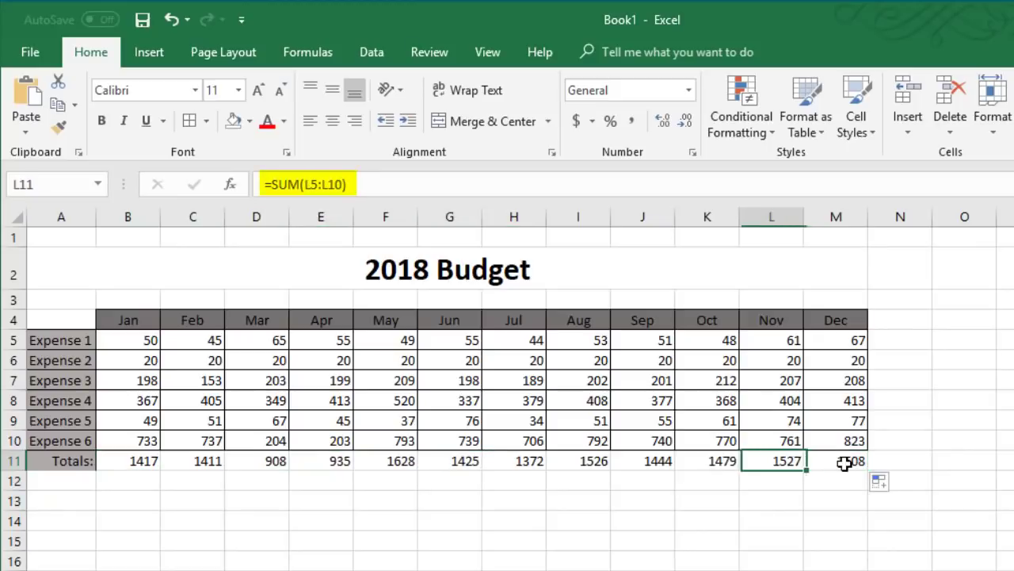
key("Left")
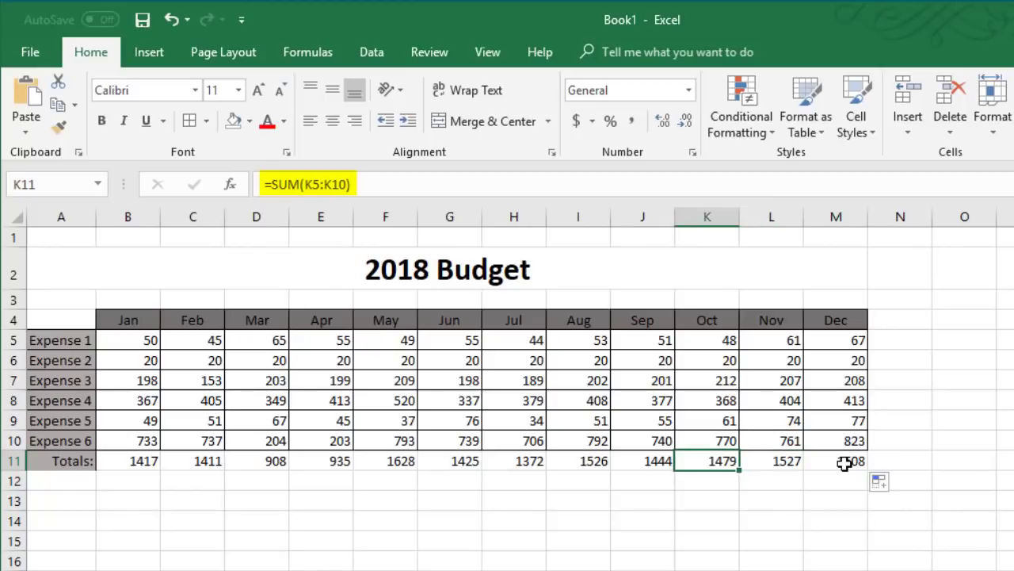
key("Left")
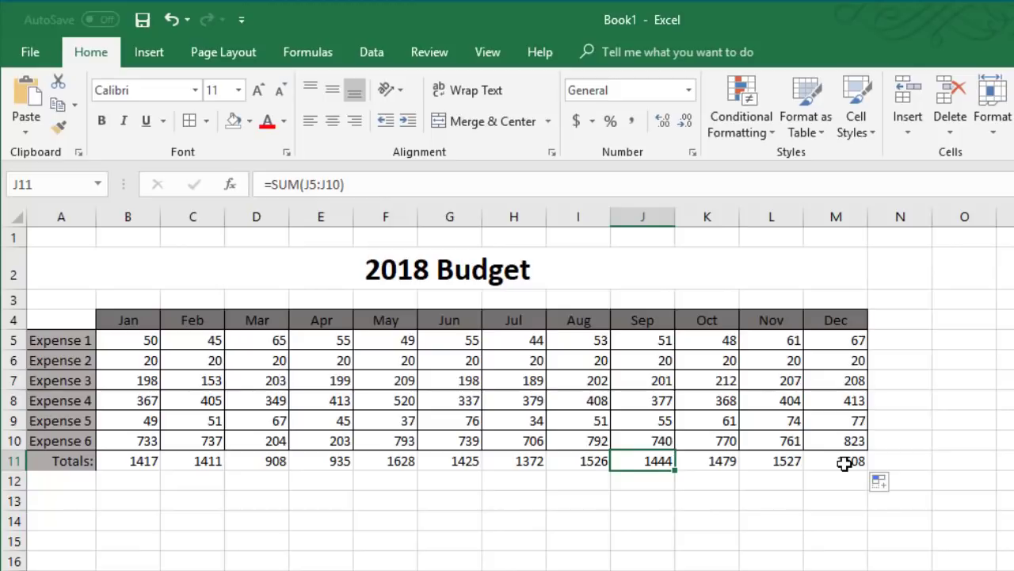
Enter the column header "Total" in N4 beside the Dec header.
left_click(914, 320)
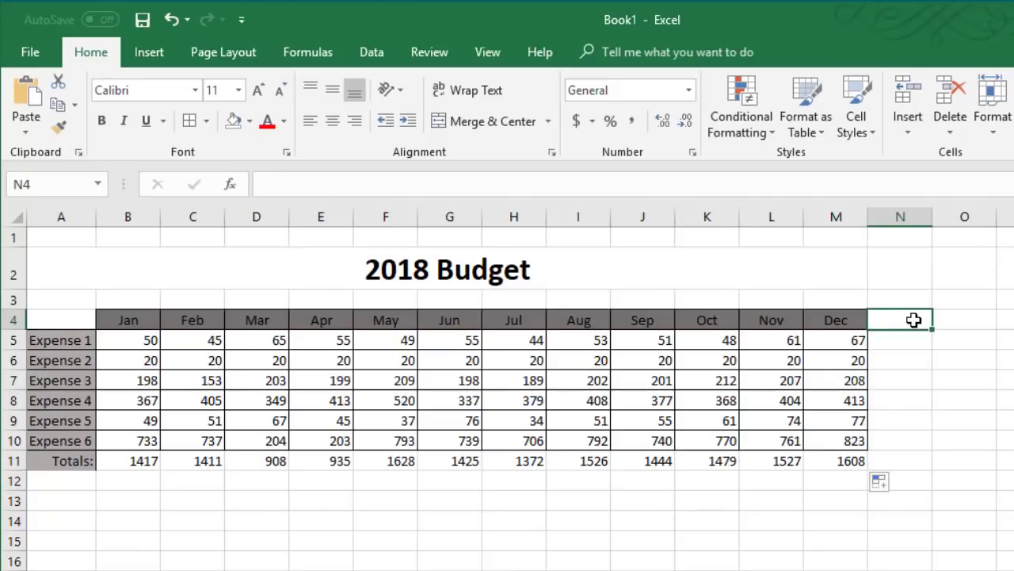
type("Total")
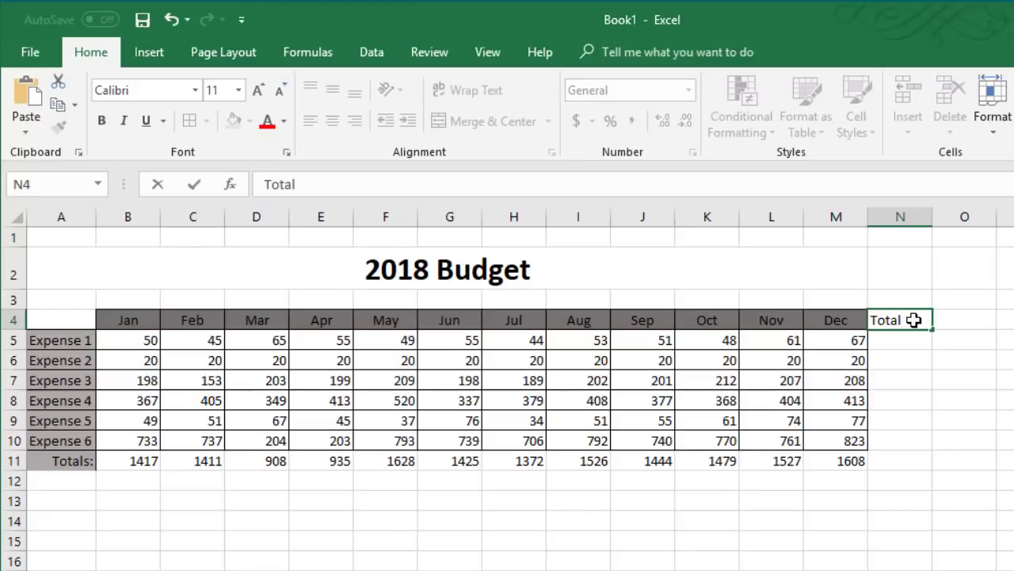
key("Return")
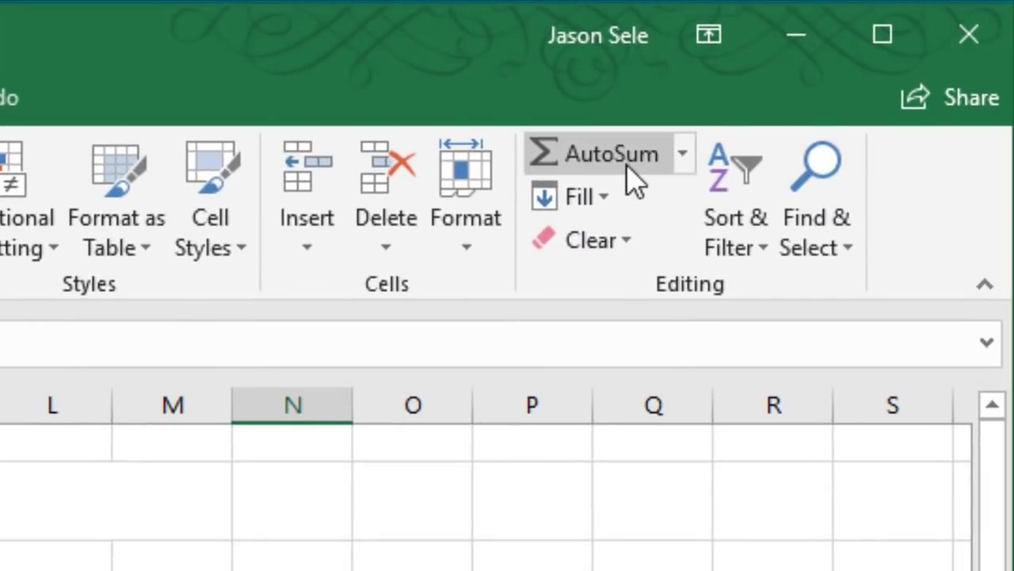
Sum Expense 1 across B5:M5 in N5 with AutoSum, and fill the formula down to N11.
left_click(628, 167)
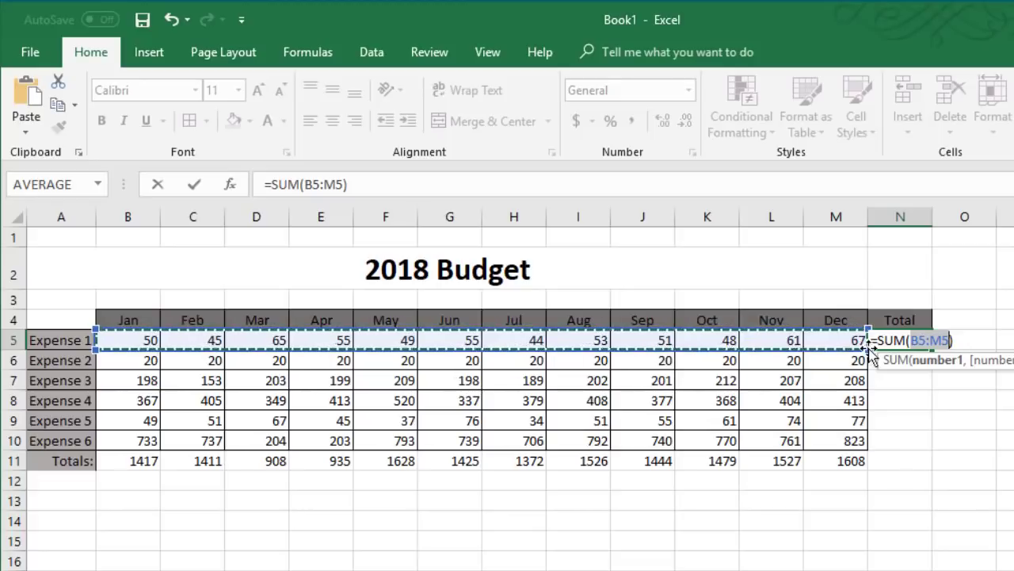
key("Return")
left_click(920, 340)
left_click_drag(933, 351, 944, 468)
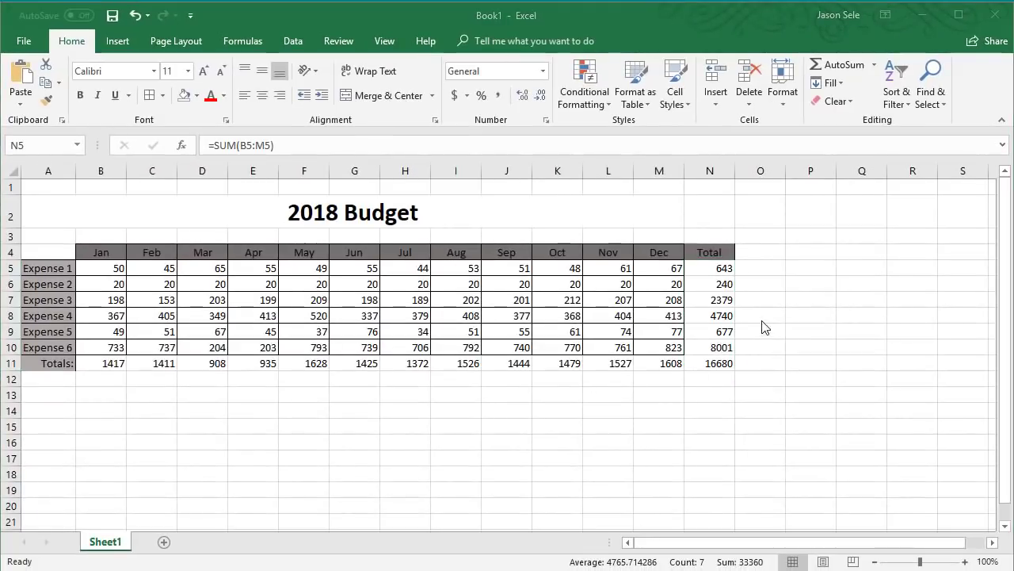
Enter the column header "Average" in O4 beside the Total header.
left_click(754, 252)
type("Average")
key("Return")
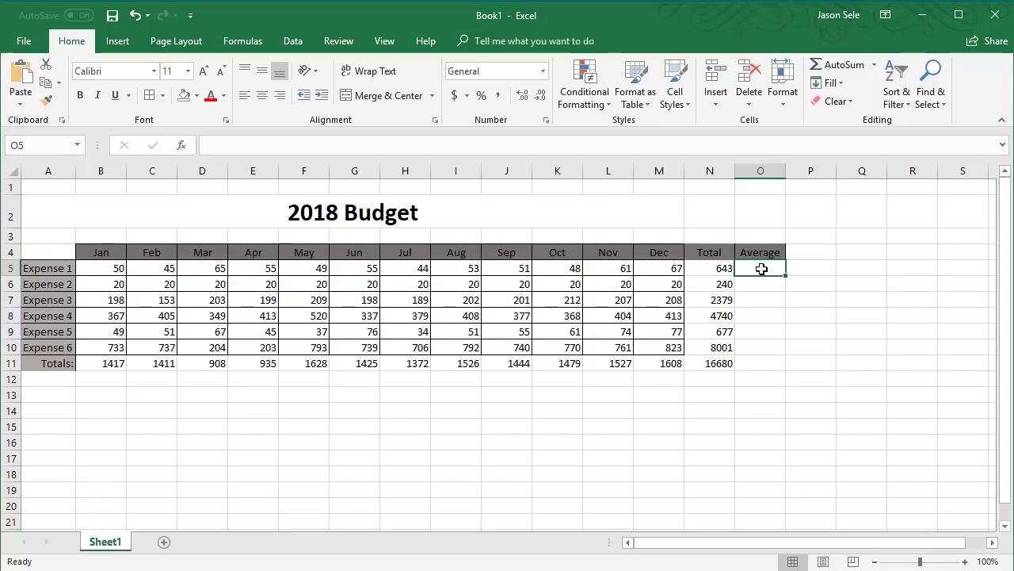
Find and insert the AVERAGE function in O5 with the range B5:M5, and fill it down to O10.
left_click(181, 146)
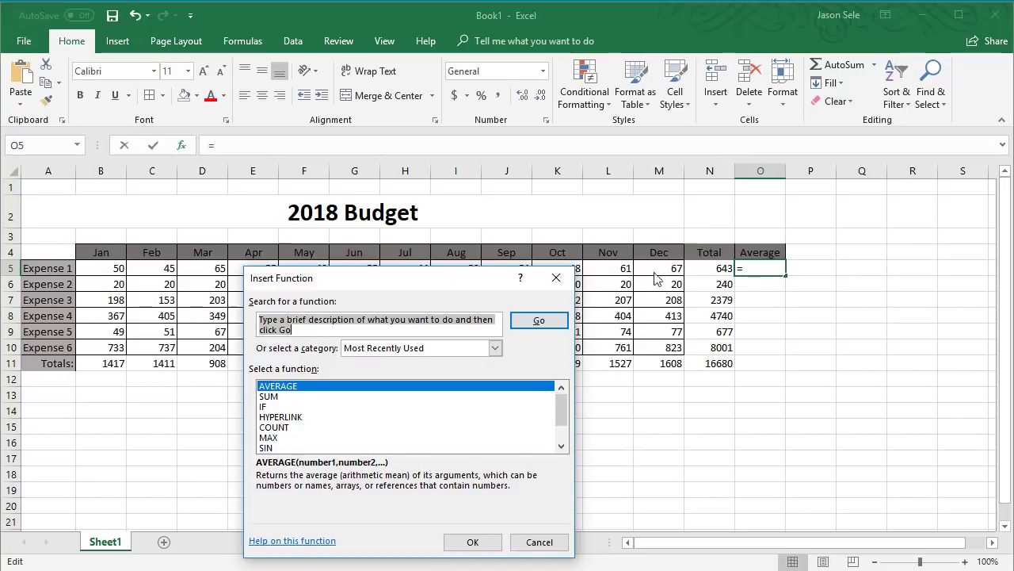
type("average")
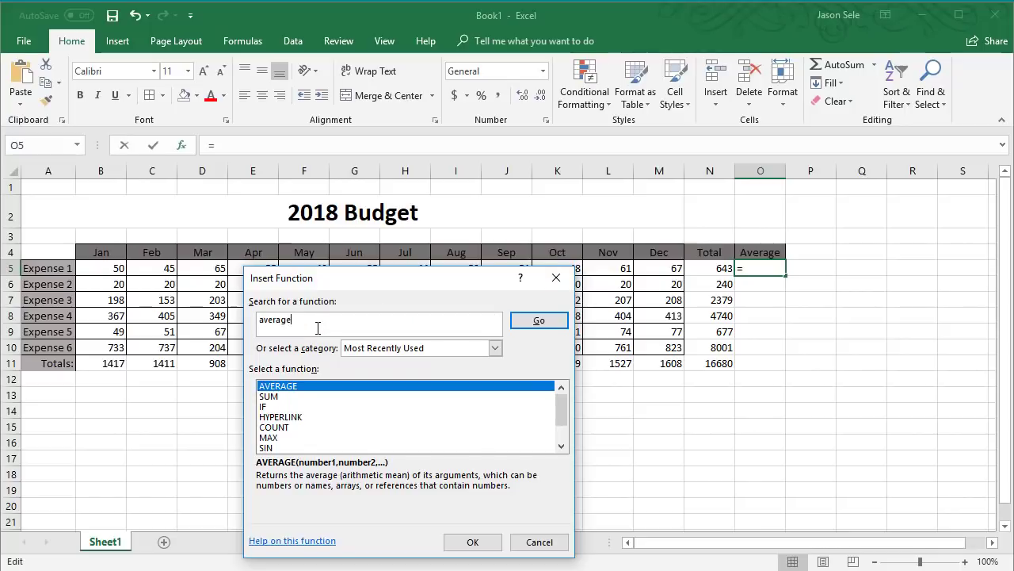
left_click(529, 325)
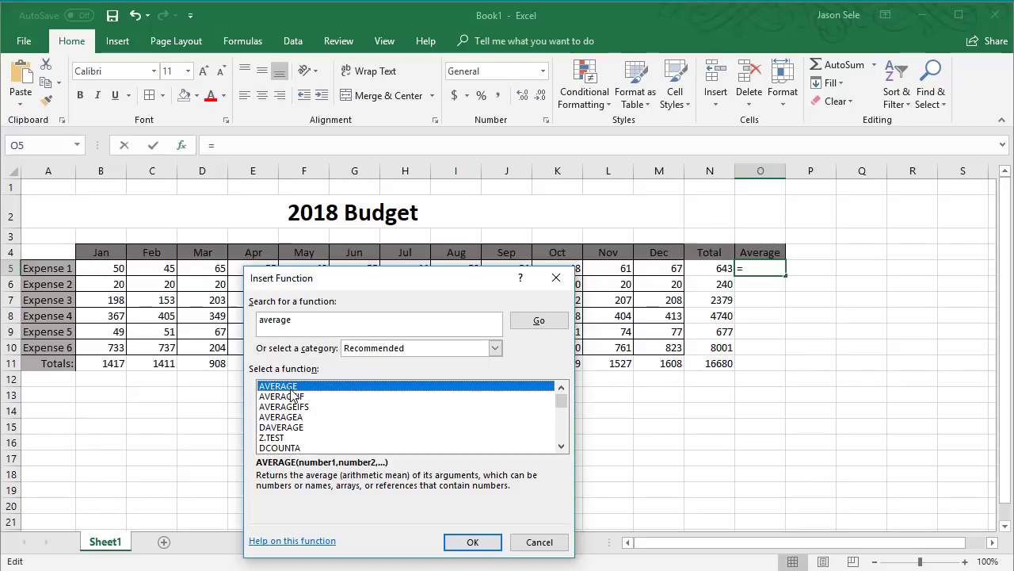
left_click(457, 543)
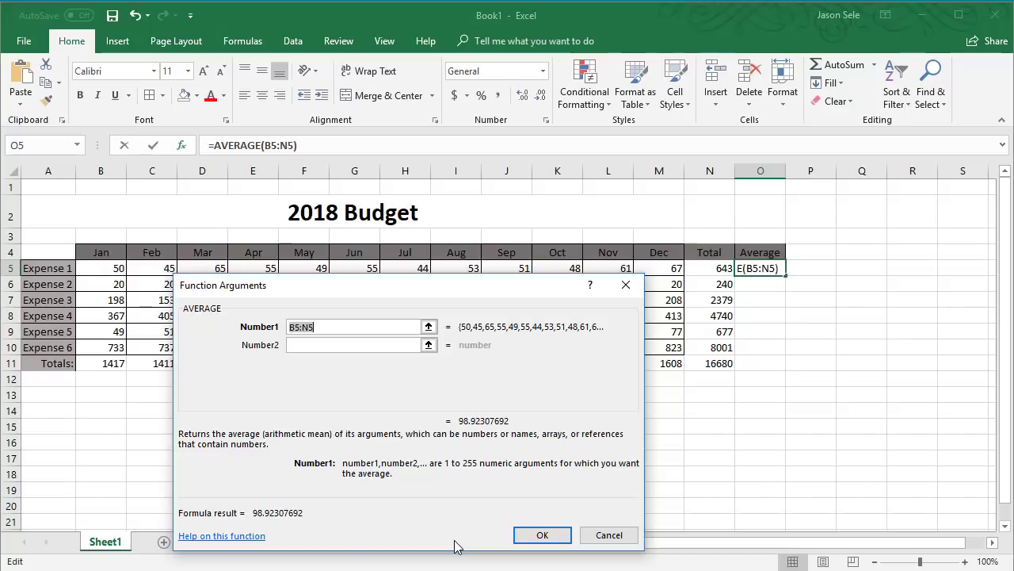
left_click_drag(108, 269, 634, 271)
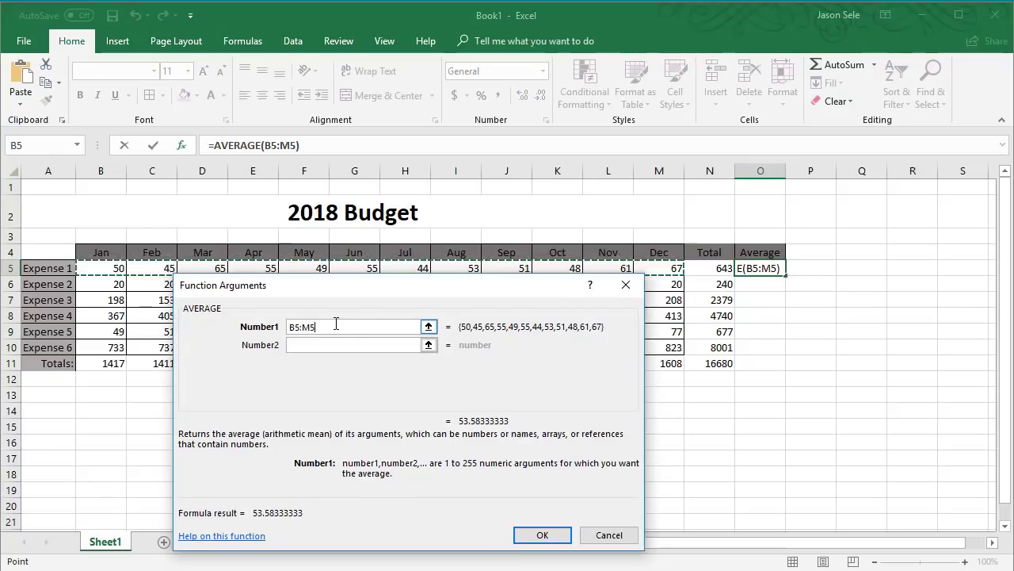
left_click(539, 536)
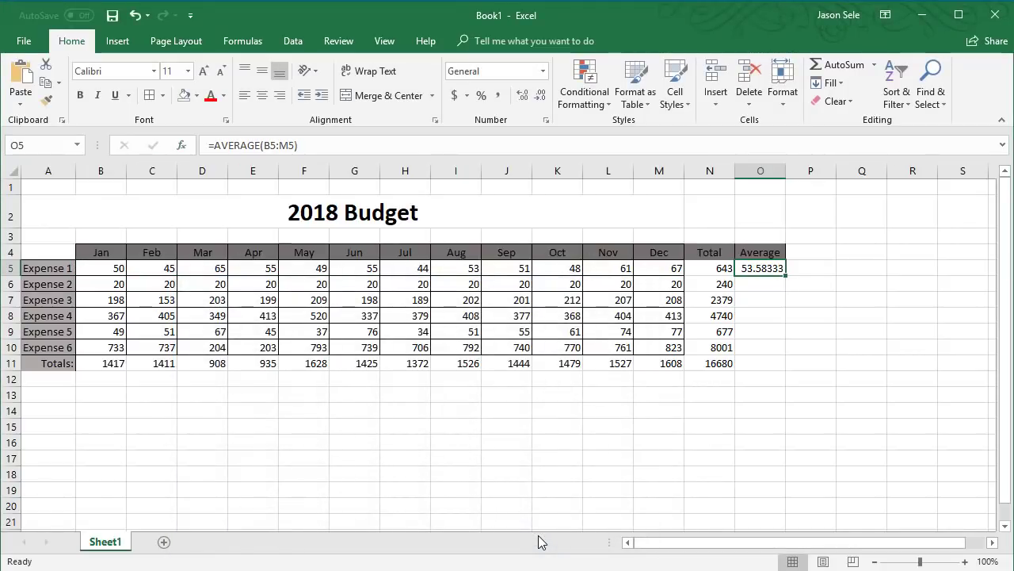
double_click(786, 275)
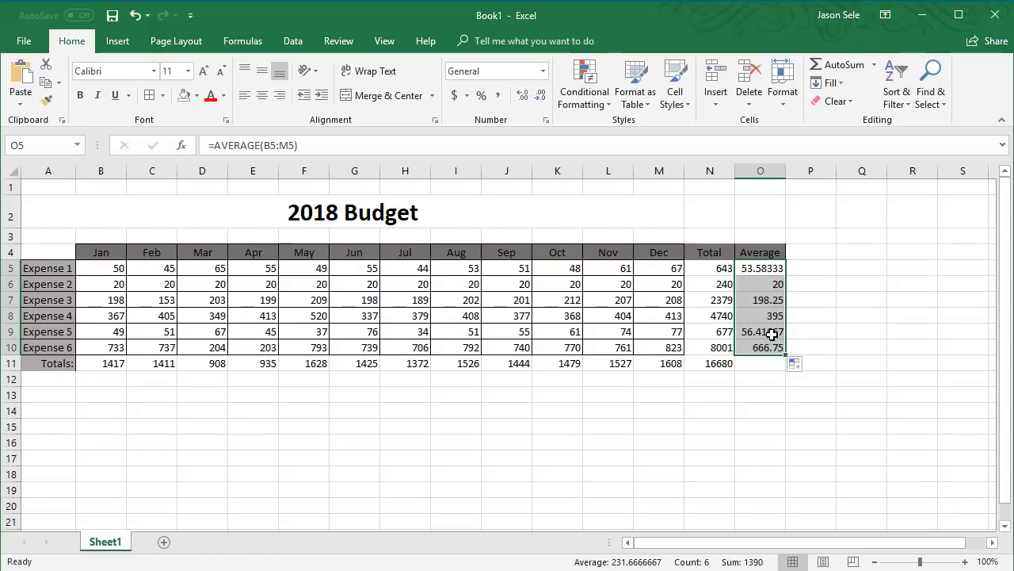
Format the averages in O5:O10 as Number with 0 decimal places.
right_click(753, 273)
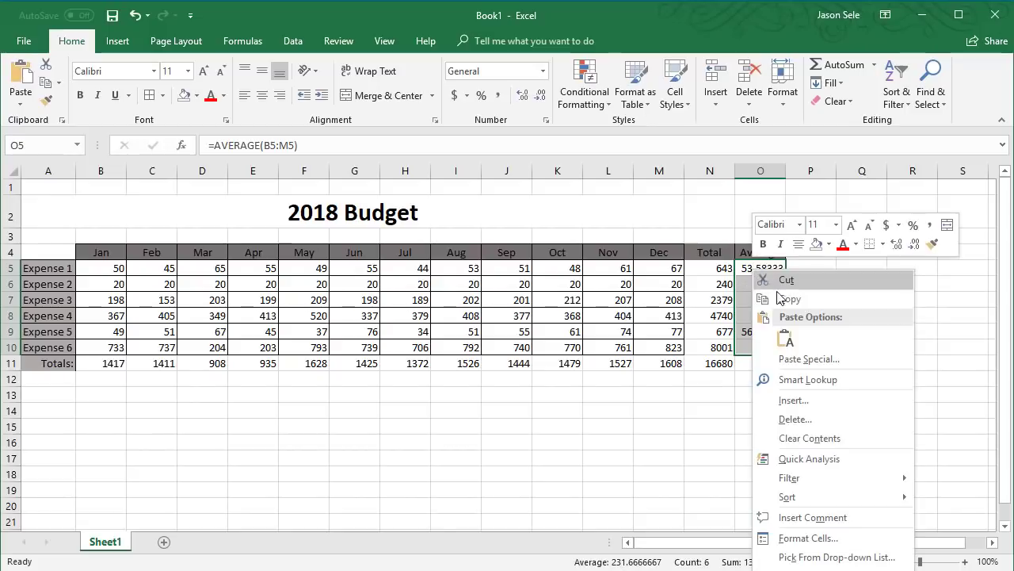
left_click(808, 538)
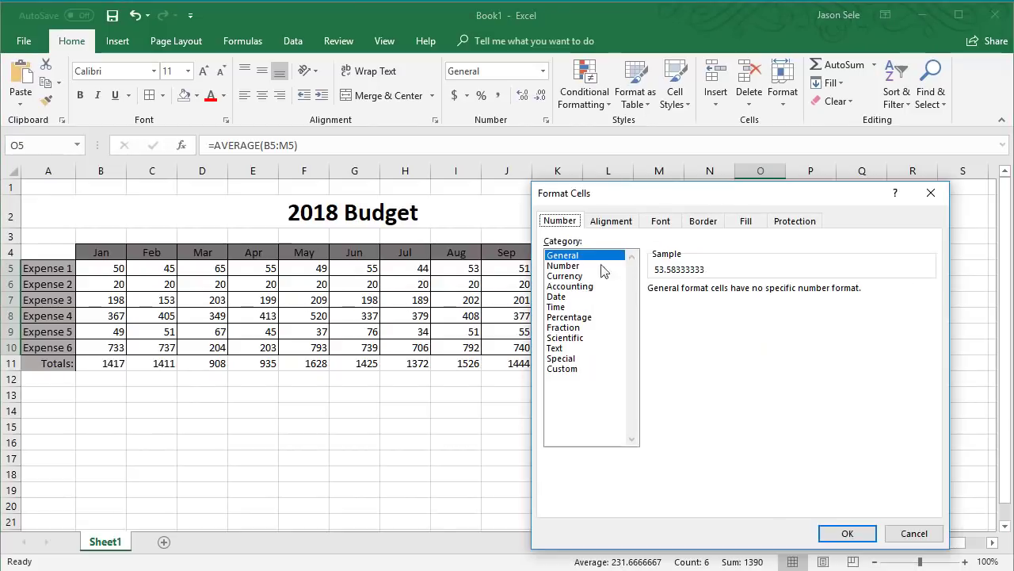
left_click(579, 270)
left_click(756, 294)
left_click(756, 293)
left_click(841, 530)
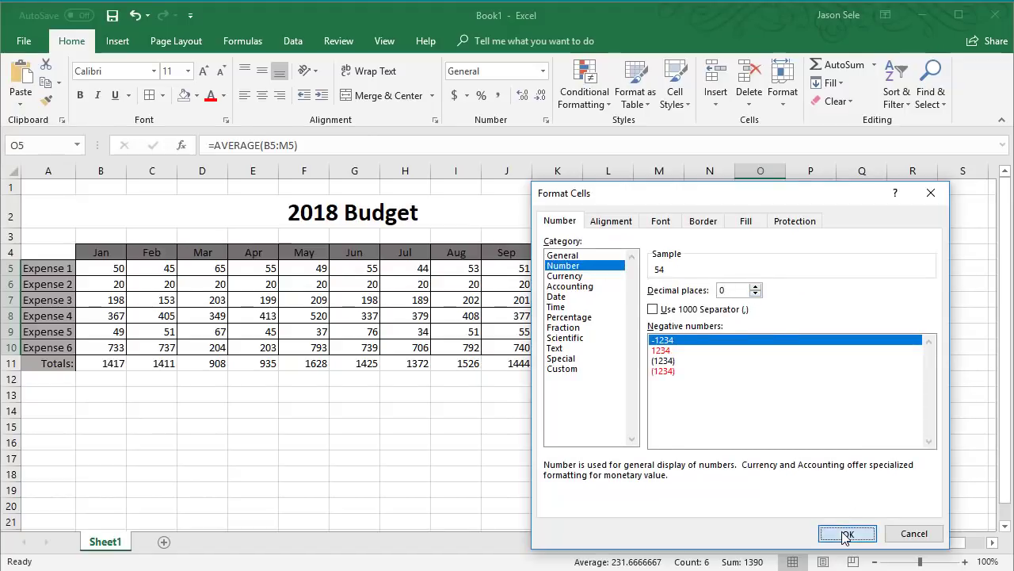
Apply All Borders to the Total and Average values in N5:O10.
left_click_drag(705, 271, 778, 348)
left_click(164, 95)
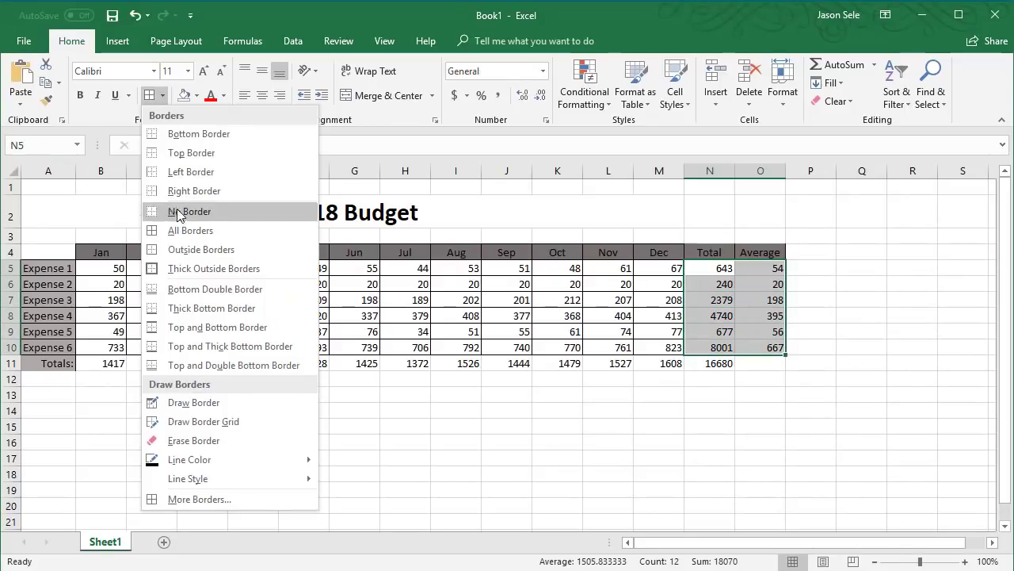
left_click(183, 222)
Apply a Bottom Double Border under the Expense 6 values in row 10, through the Average column.
key("ctrl+End")
left_click_drag(101, 347, 710, 347)
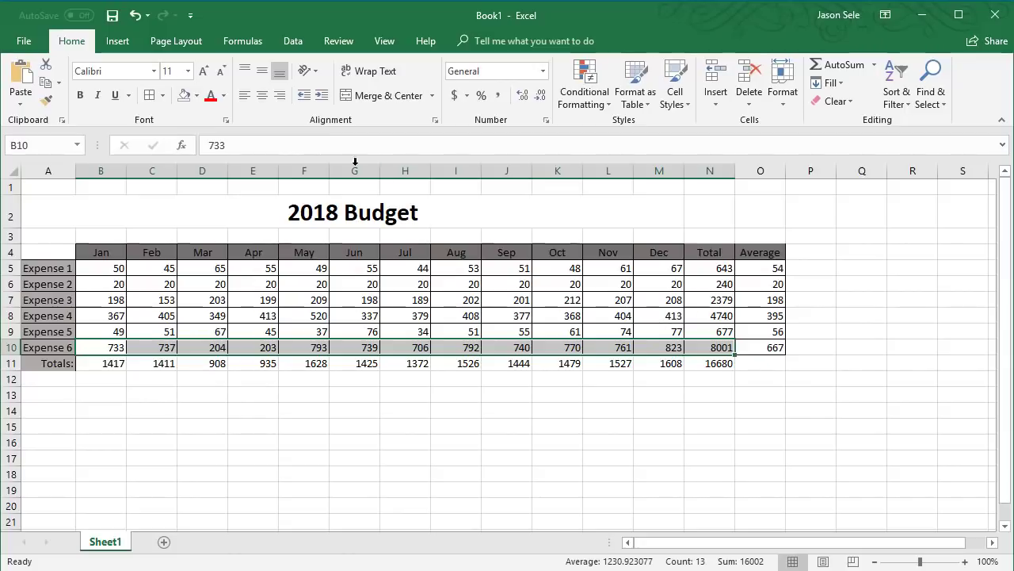
left_click(162, 96)
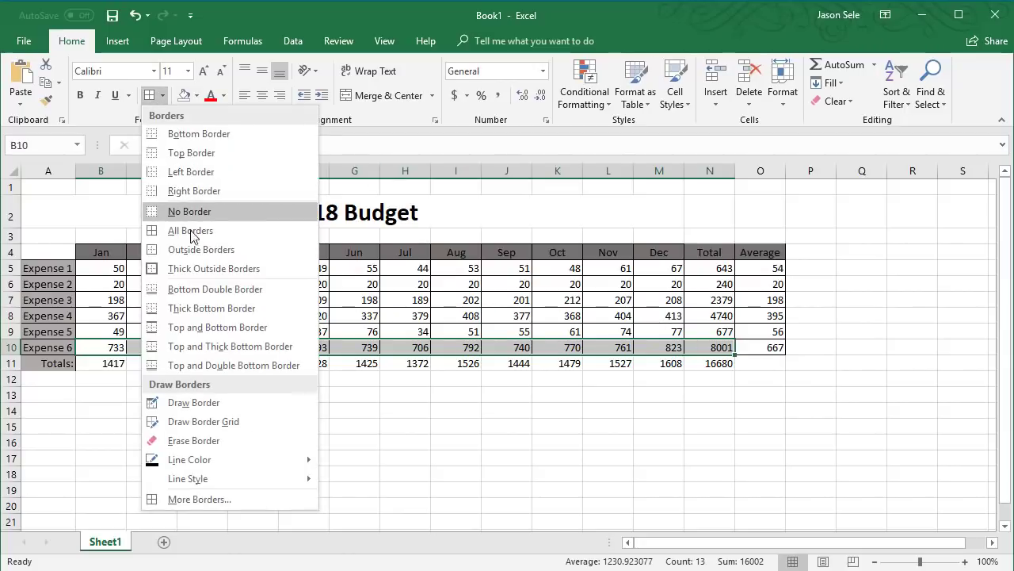
left_click(180, 290)
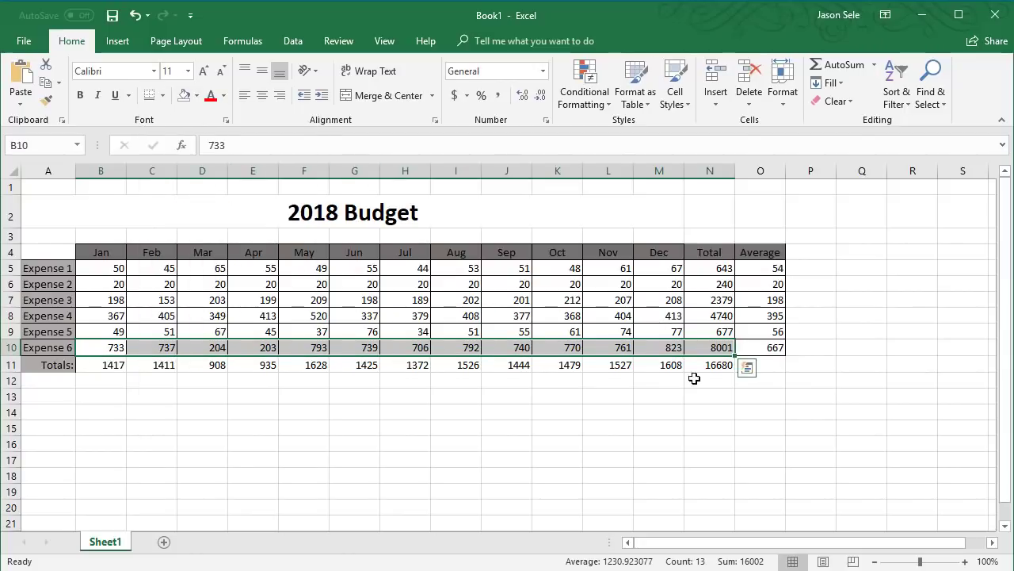
left_click(766, 365)
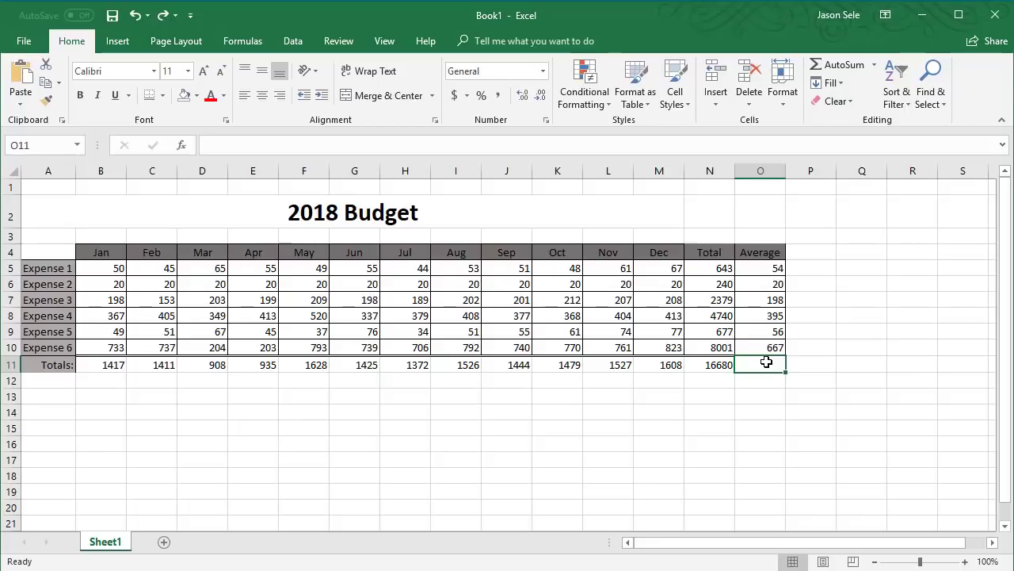
Insert a 2-D stacked column chart from the monthly expense data in A4:M10.
left_click_drag(50, 251, 655, 348)
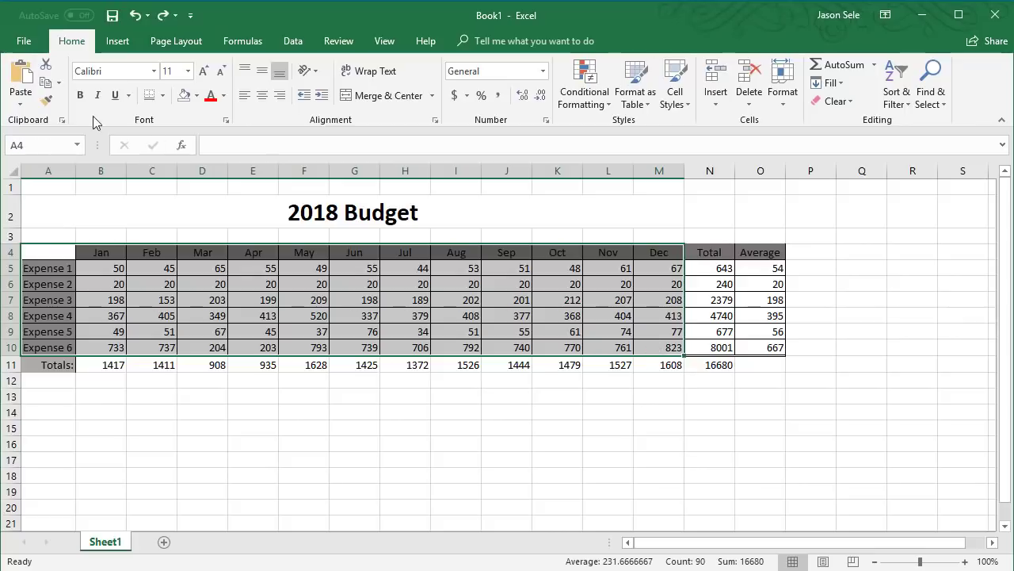
left_click(112, 41)
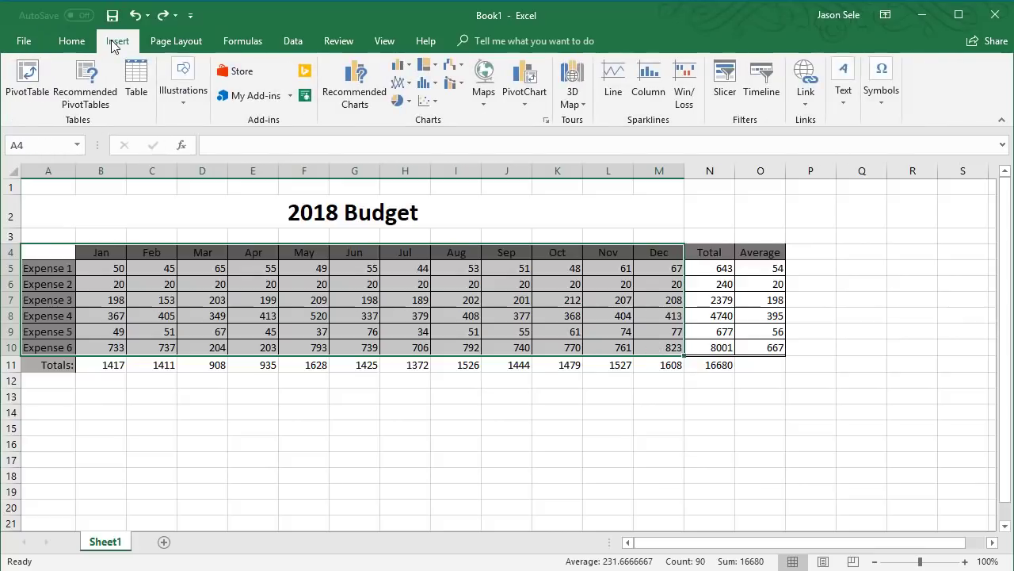
left_click(410, 68)
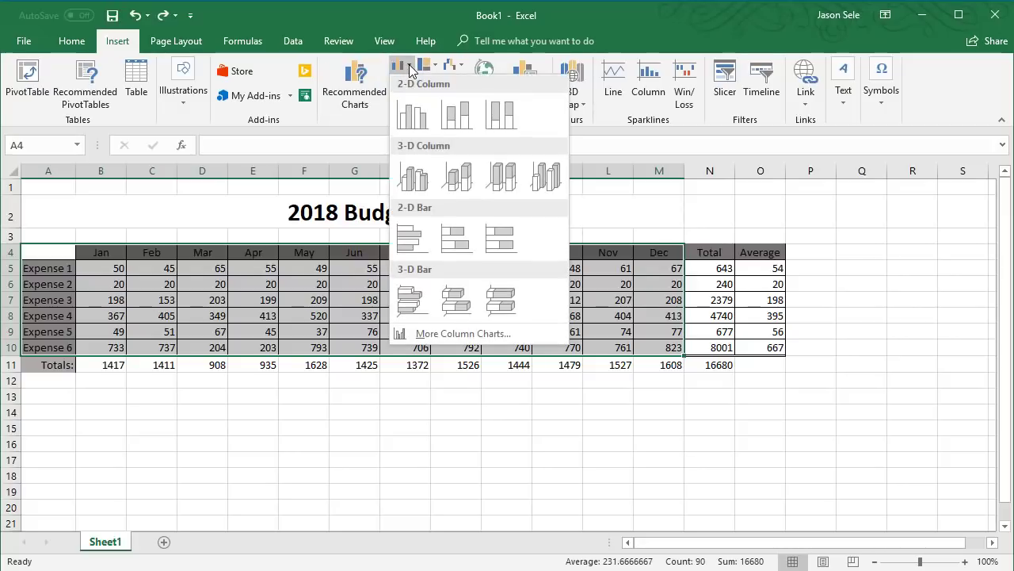
left_click(457, 113)
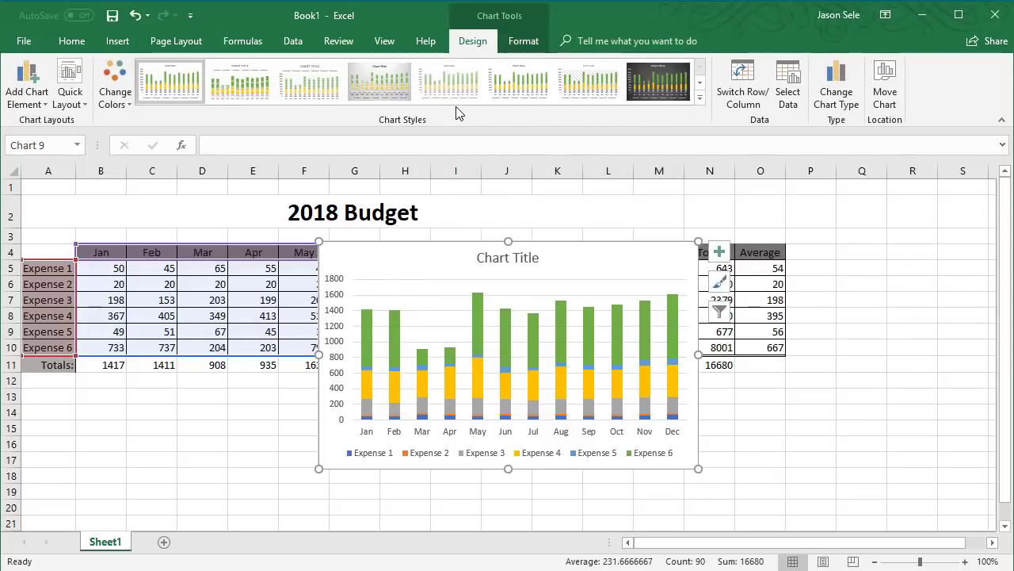
Move the stacked column chart below the budget table and change its title to 2018 Budget.
left_click_drag(485, 247, 389, 421)
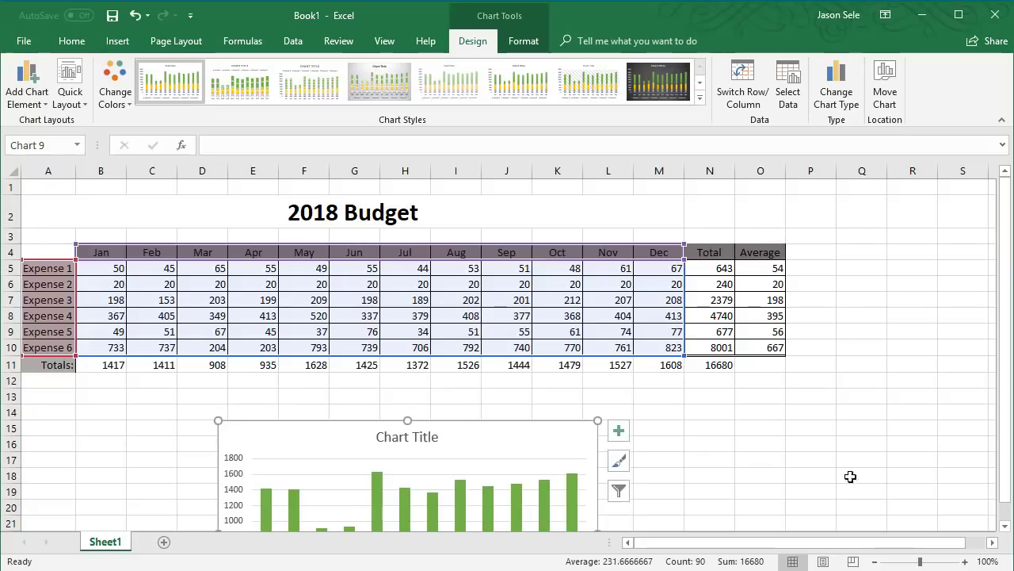
left_click(1006, 526)
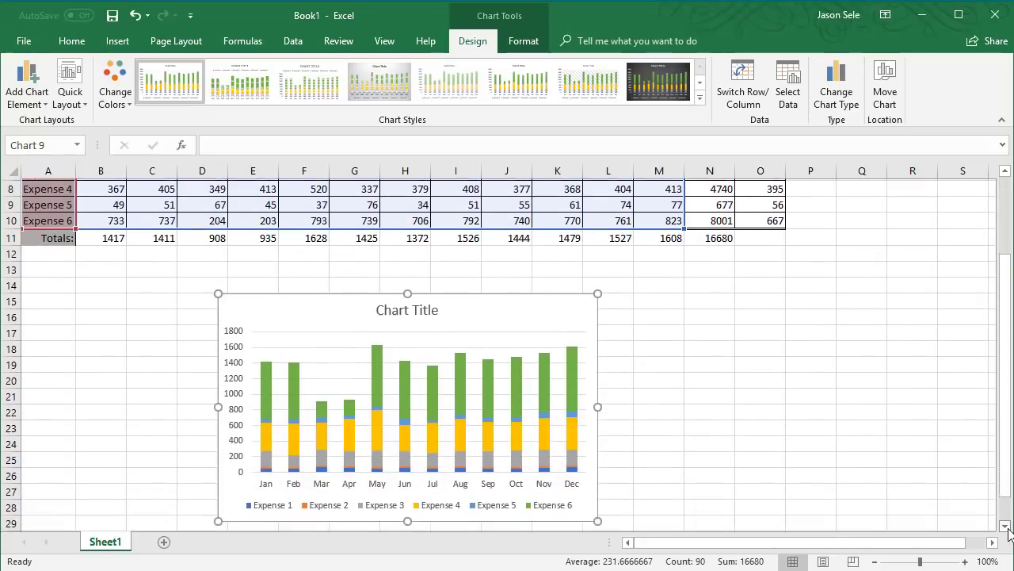
left_click(402, 275)
triple_click(402, 276)
type("2018 Budget")
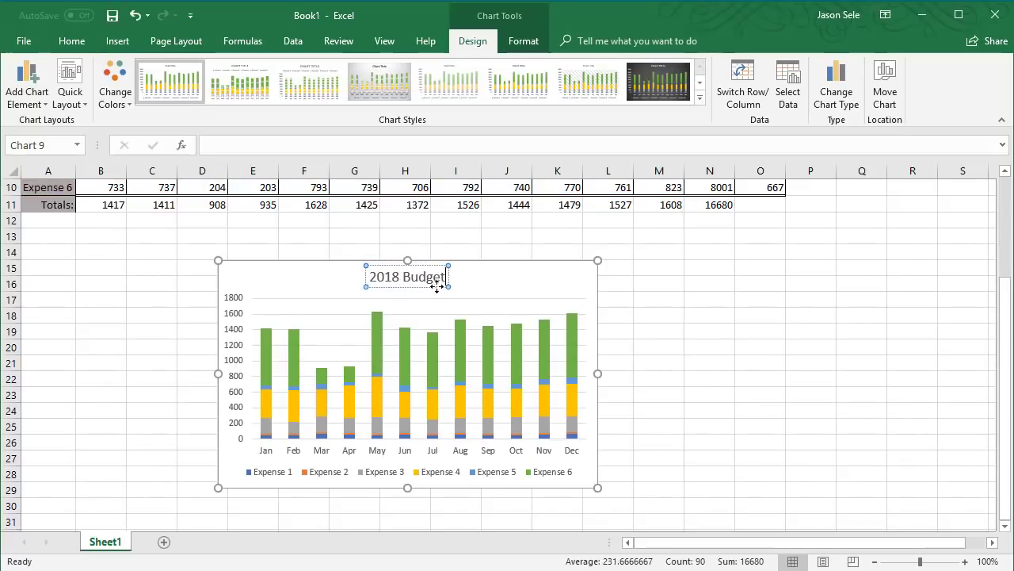
left_click(608, 323)
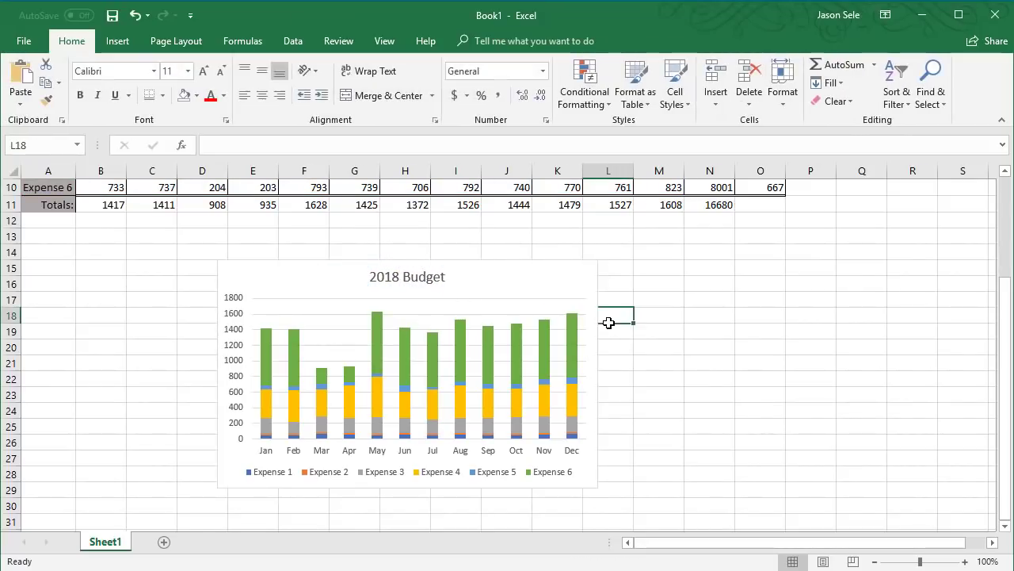
Examine the chart's quick layouts, styles, Line and Pie chart types, and the list of chart elements available for formatting.
double_click(463, 264)
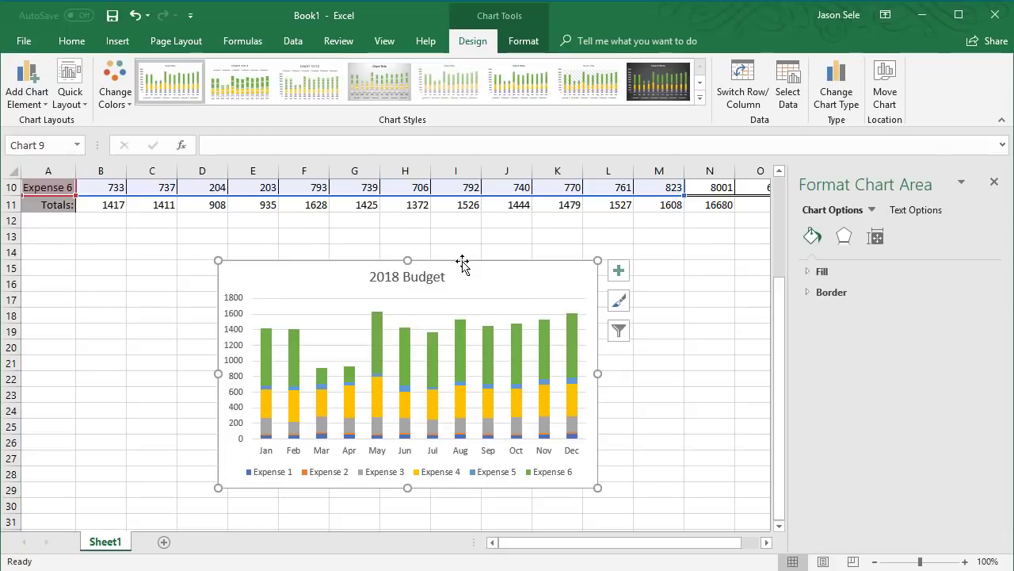
left_click(80, 88)
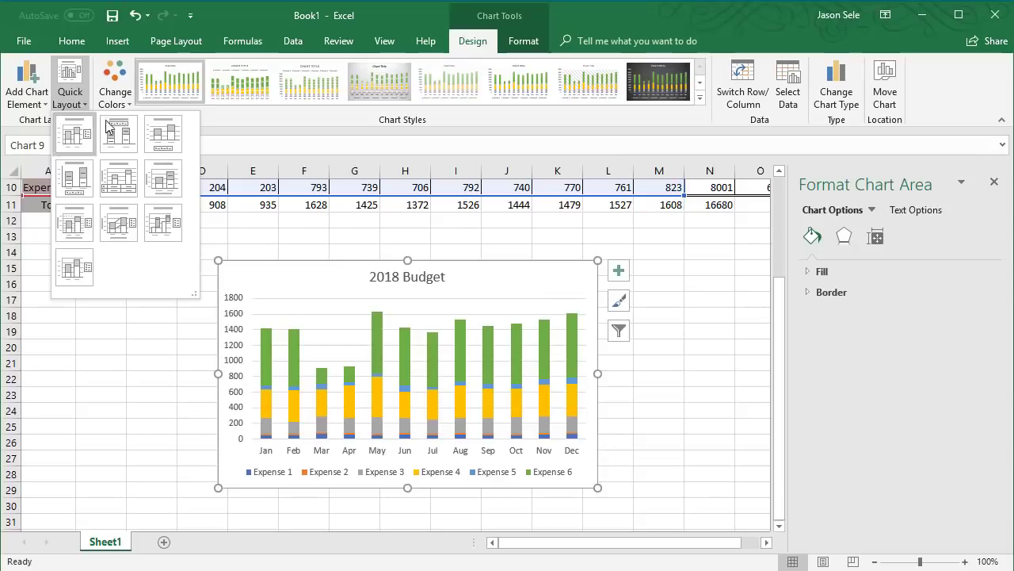
left_click(69, 83)
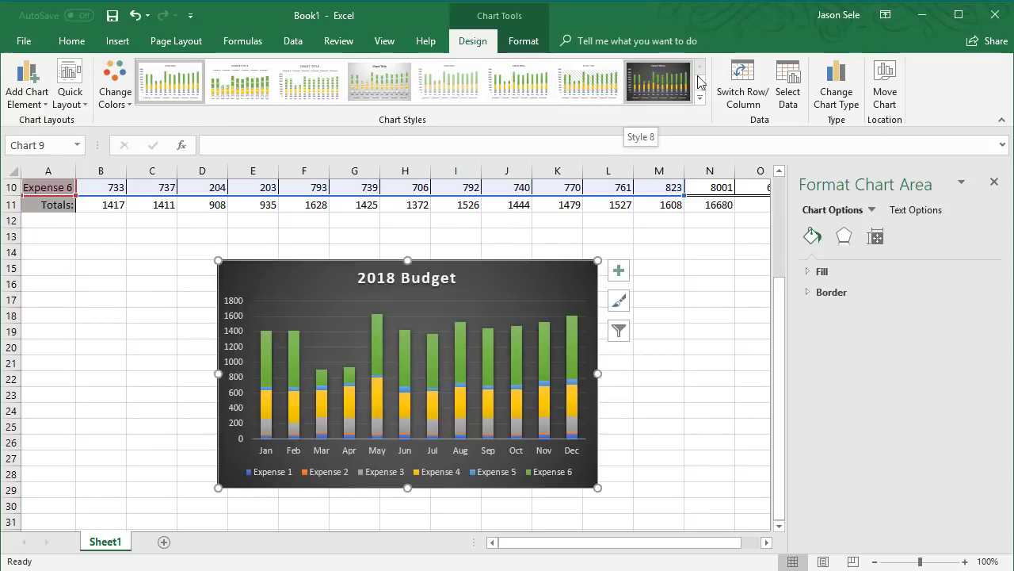
left_click(838, 93)
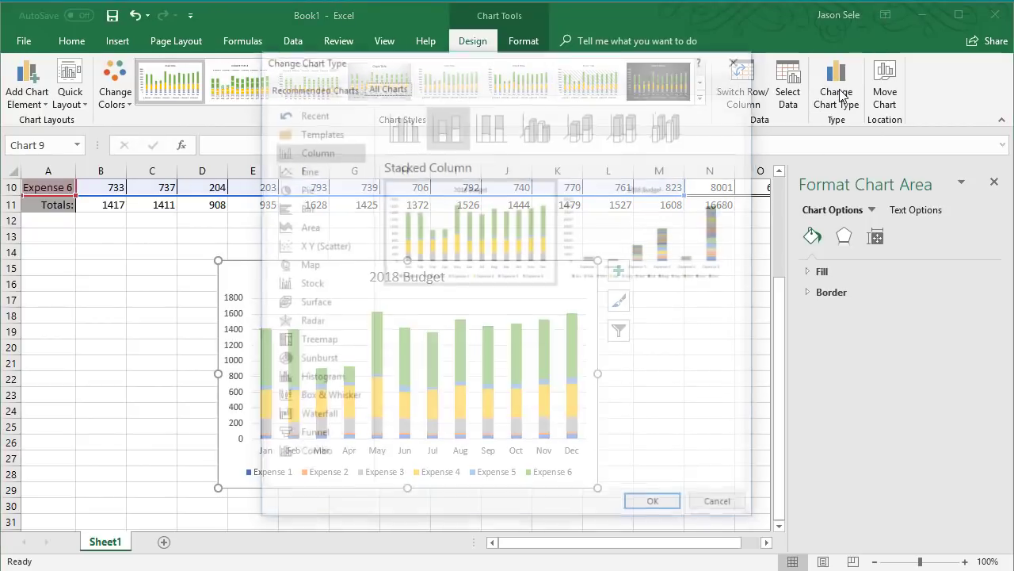
left_click(322, 174)
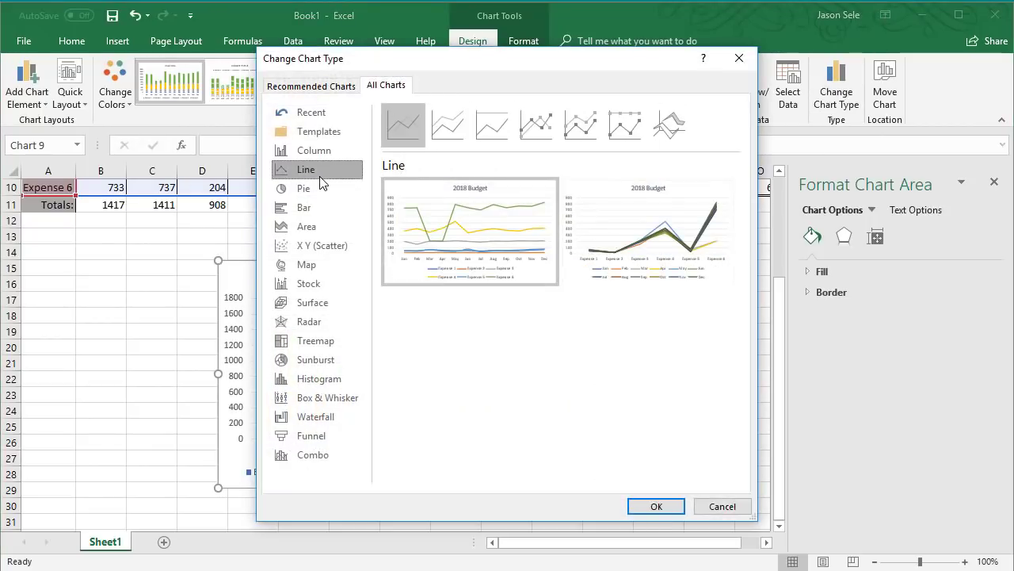
left_click(312, 186)
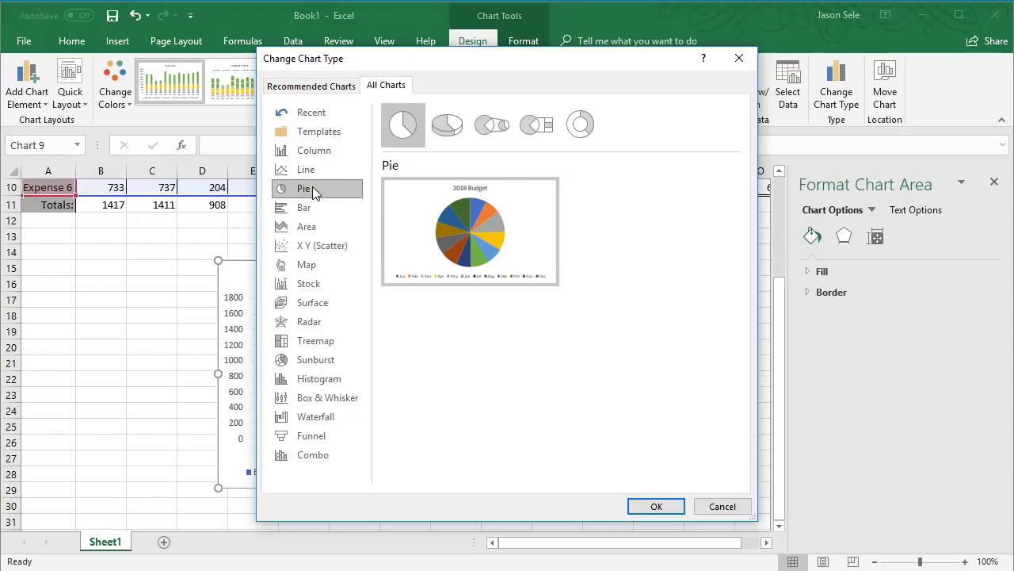
left_click(722, 507)
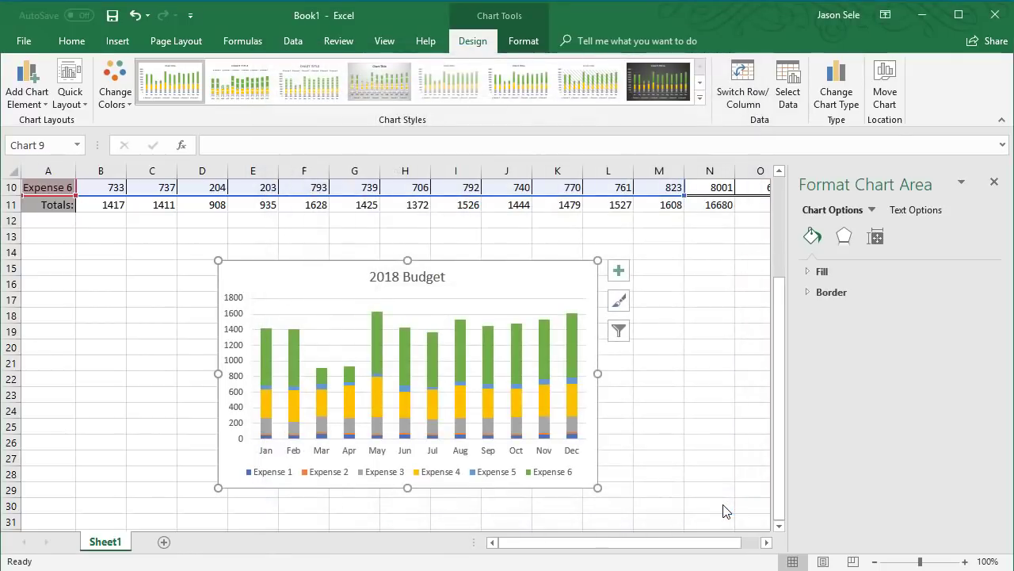
left_click(870, 208)
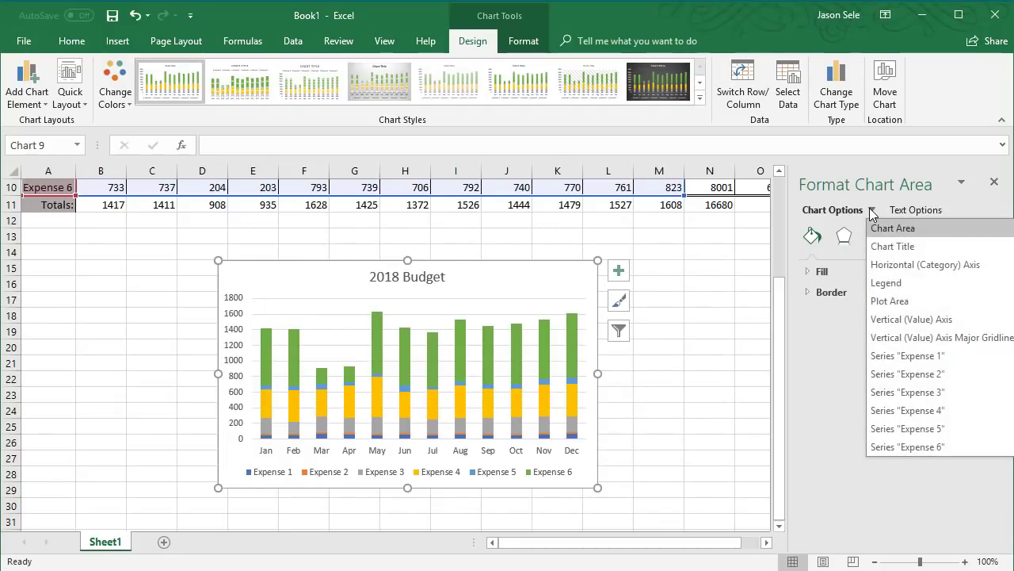
left_click(870, 209)
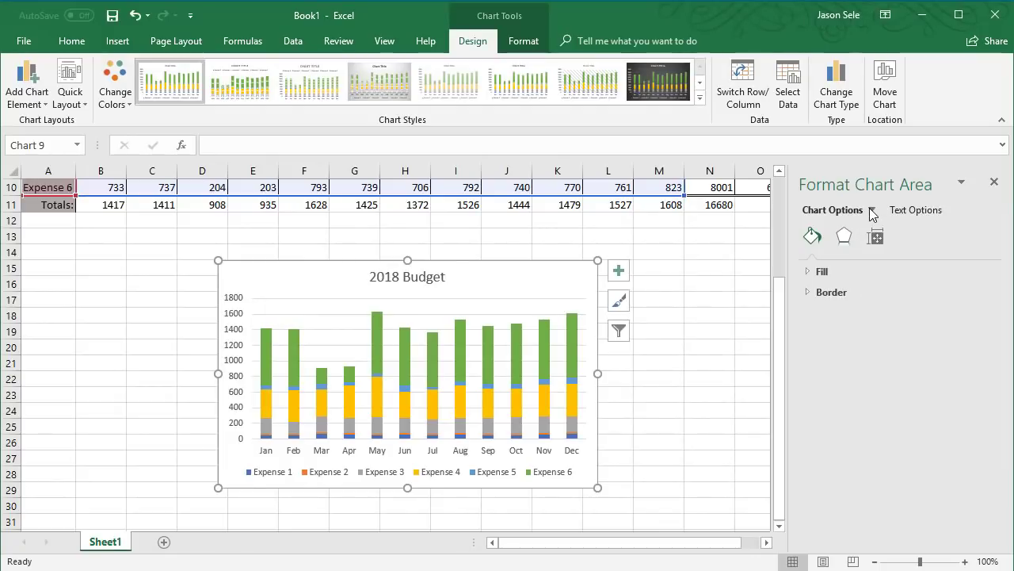
left_click(993, 182)
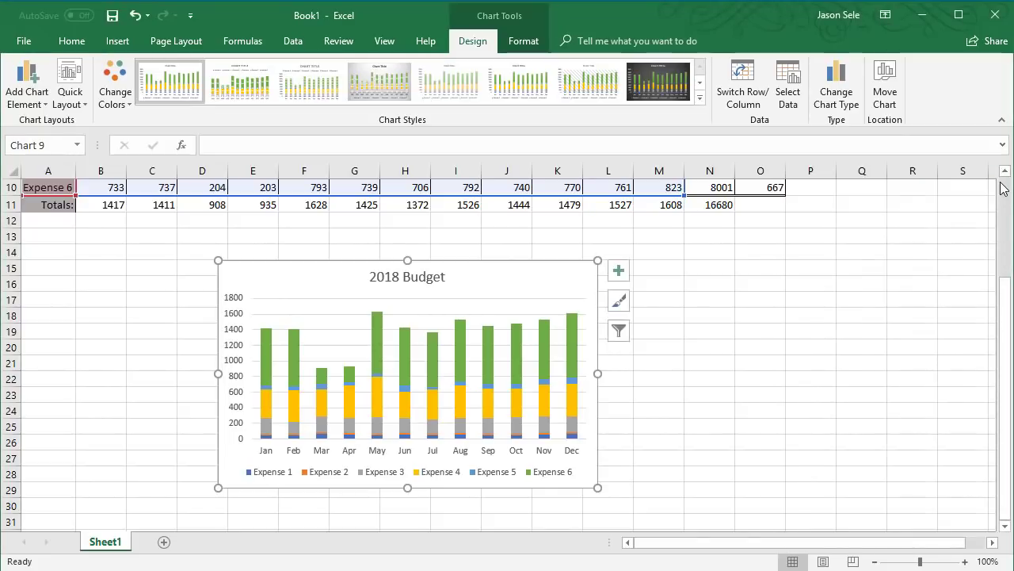
Insert a line sparkline in P5 from the Expense 1 data in B5:M5 and fill it down to P10.
left_click(1004, 188)
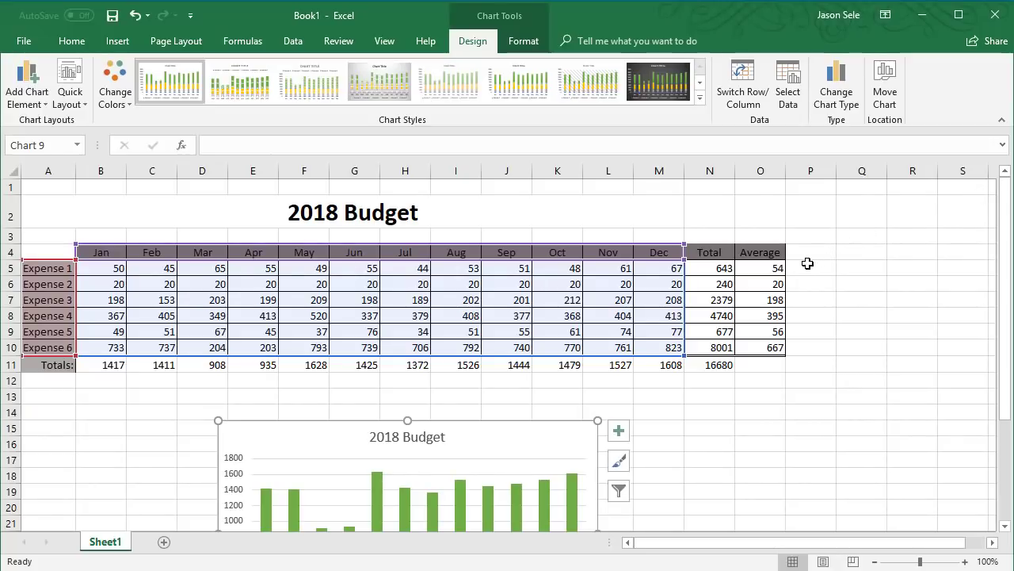
left_click(796, 270)
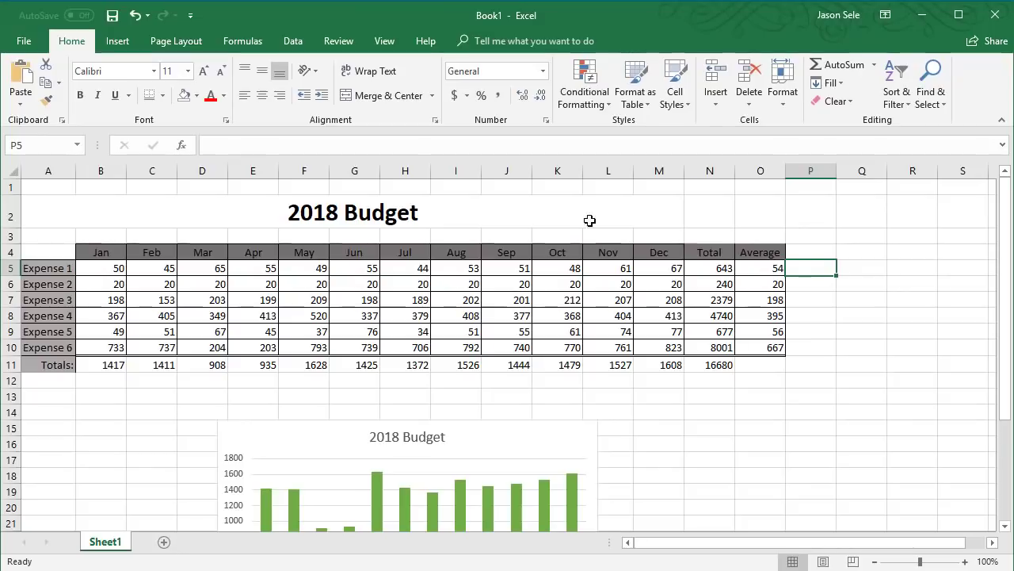
left_click(117, 41)
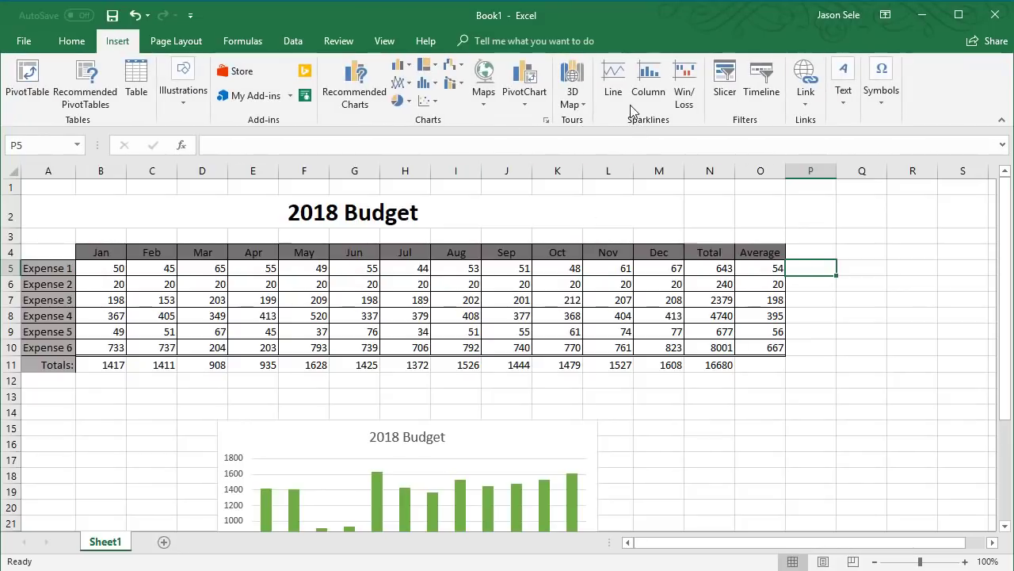
left_click(617, 75)
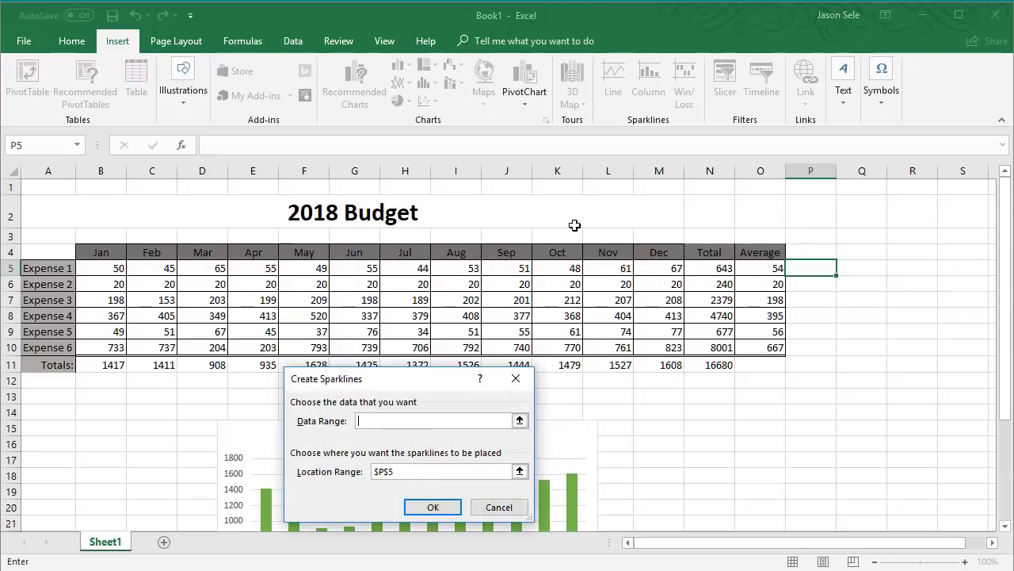
left_click(96, 268)
left_click_drag(96, 268, 657, 268)
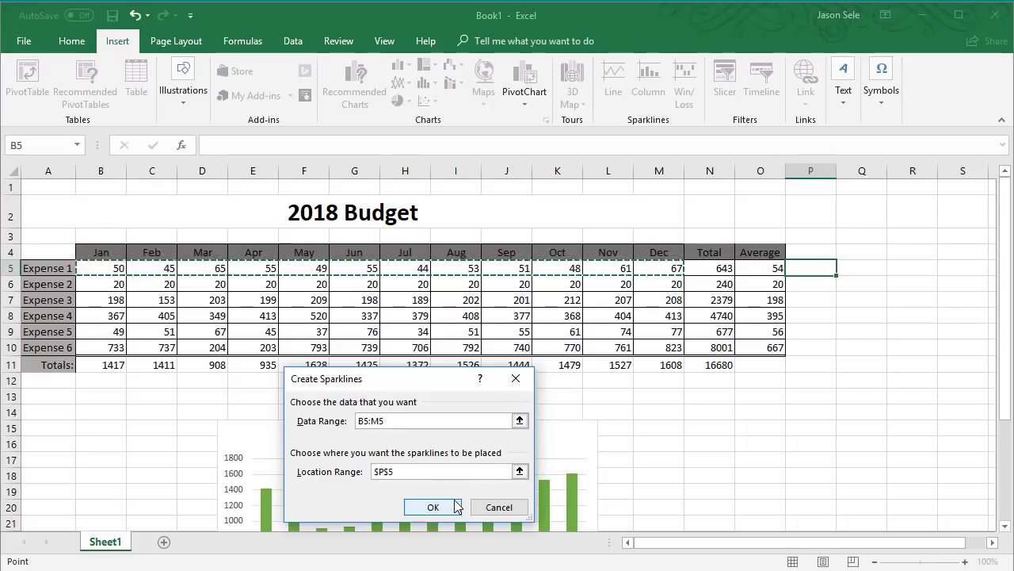
left_click(446, 501)
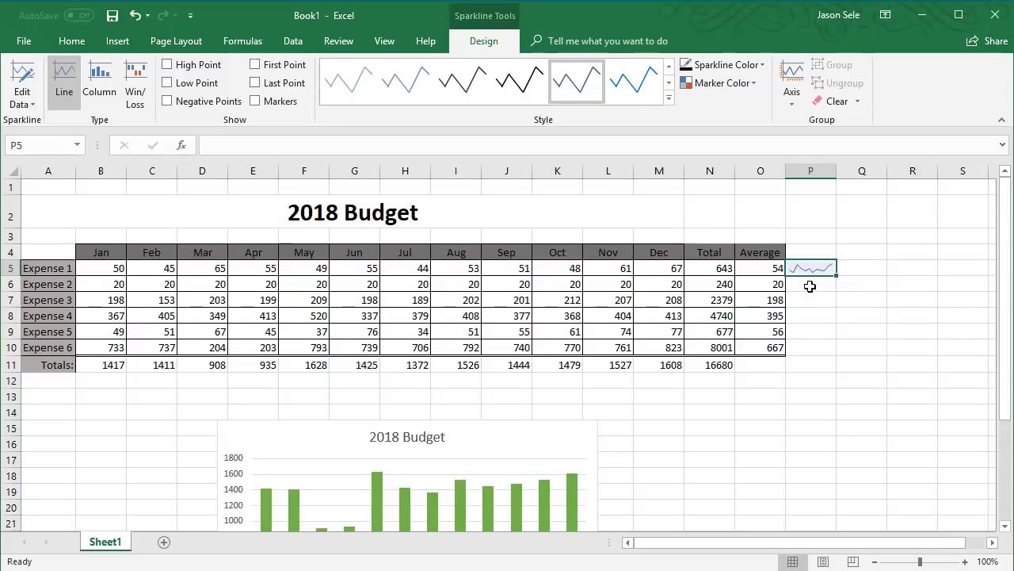
left_click_drag(839, 276, 832, 351)
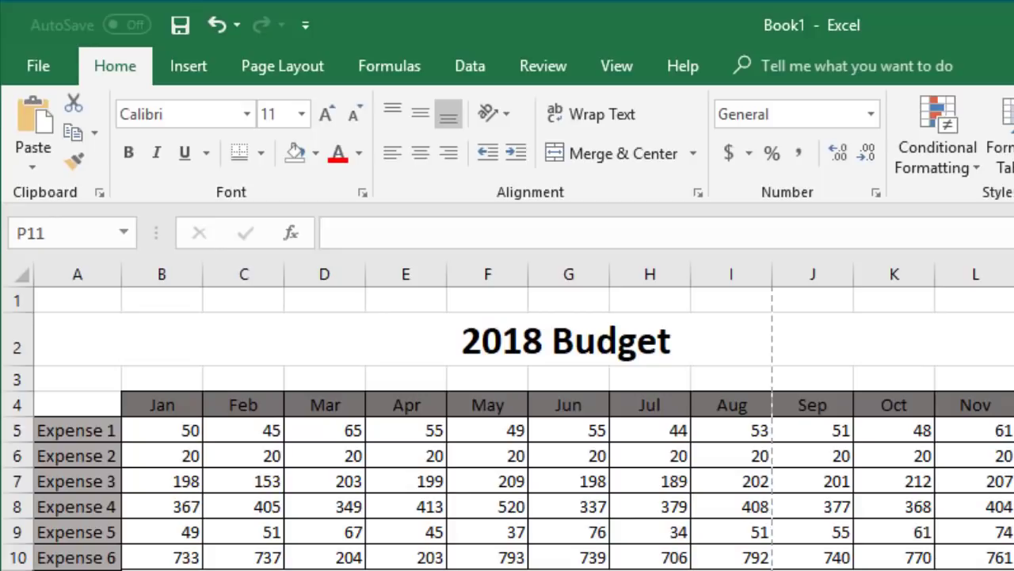
Save the workbook under the name Budget as an Excel Workbook (*.xlsx) in the Excel Tutorial - Beginner folder.
left_click(49, 73)
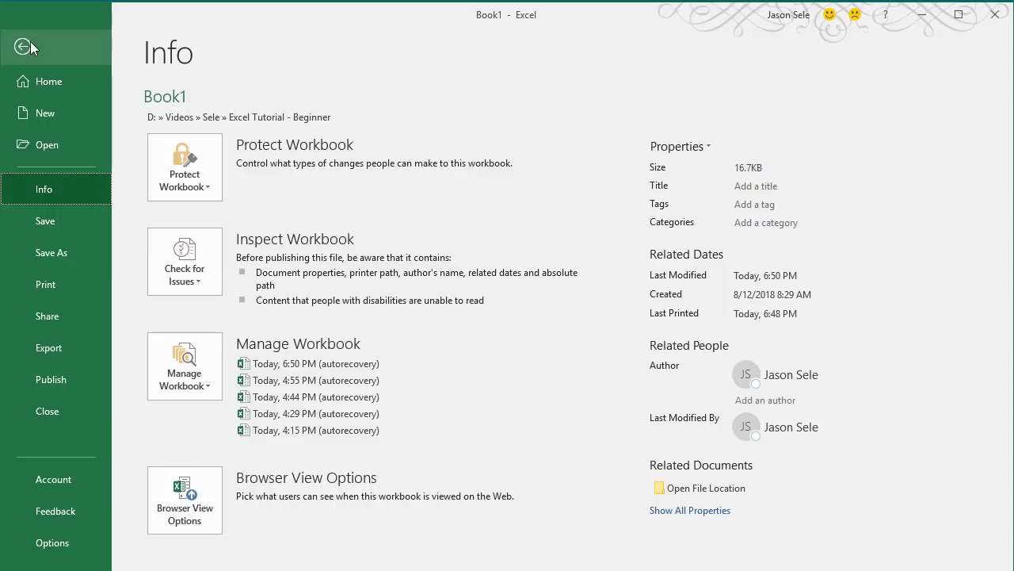
left_click(57, 252)
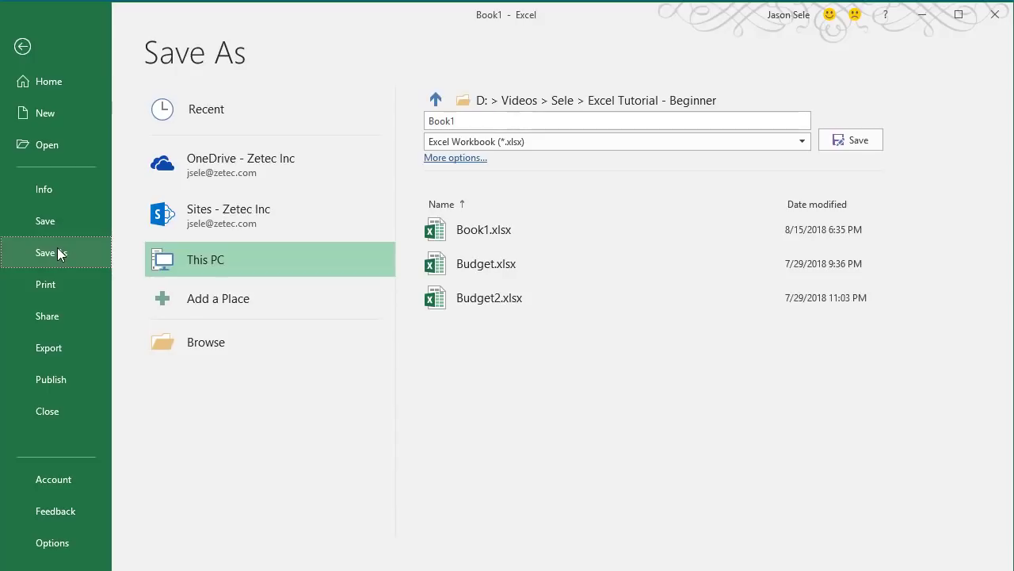
left_click(57, 252)
type("Budget")
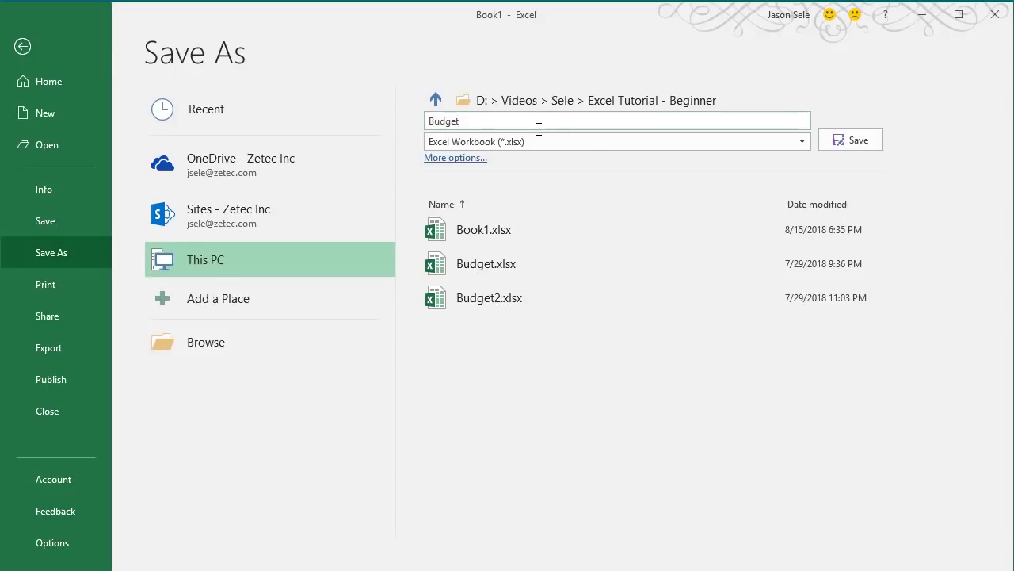
left_click(852, 145)
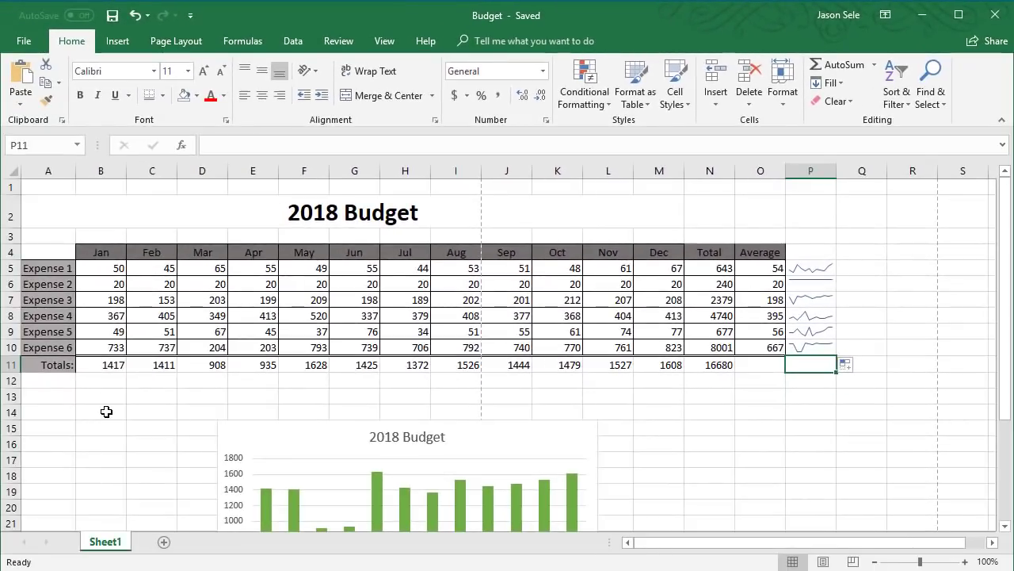
Print the active sheet in Landscape Orientation with scaling set to Fit Sheet on One Page.
left_click(23, 40)
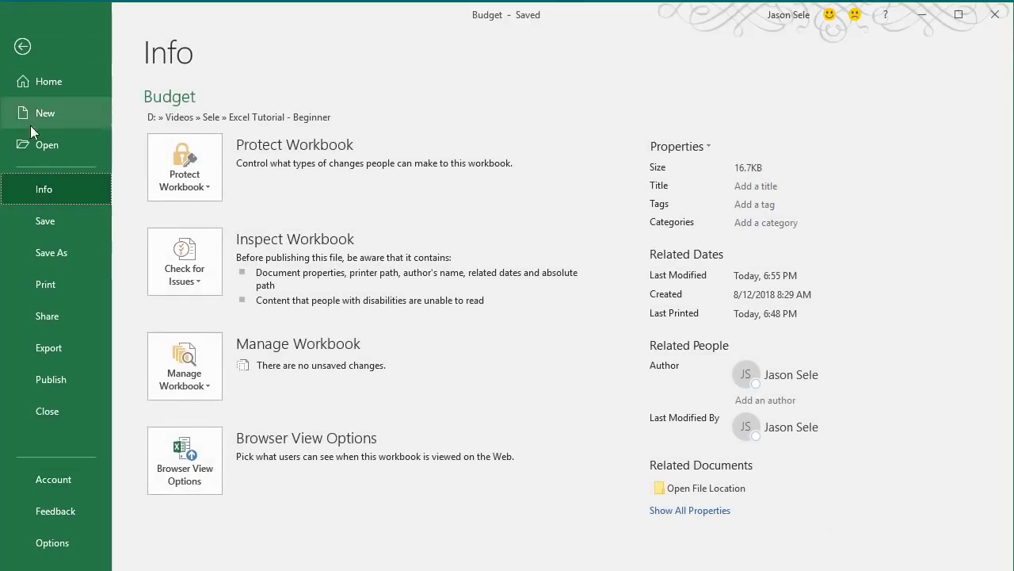
left_click(36, 282)
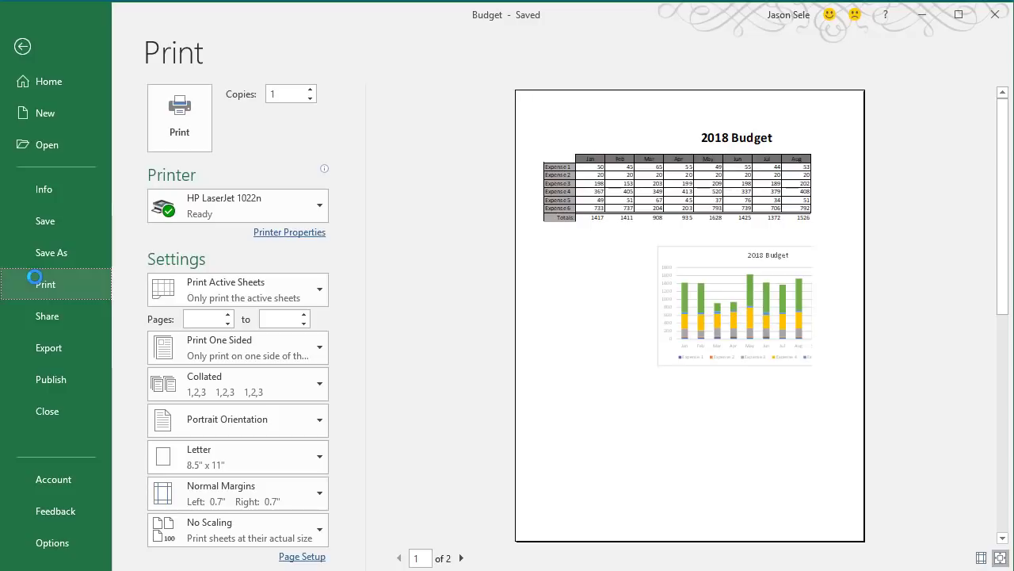
left_click(236, 416)
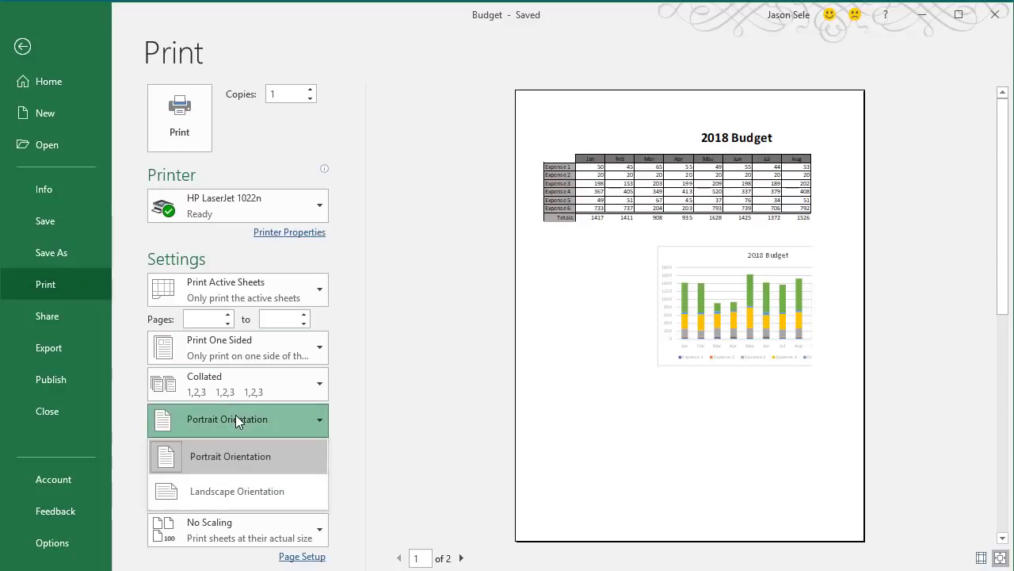
left_click(240, 492)
left_click(241, 529)
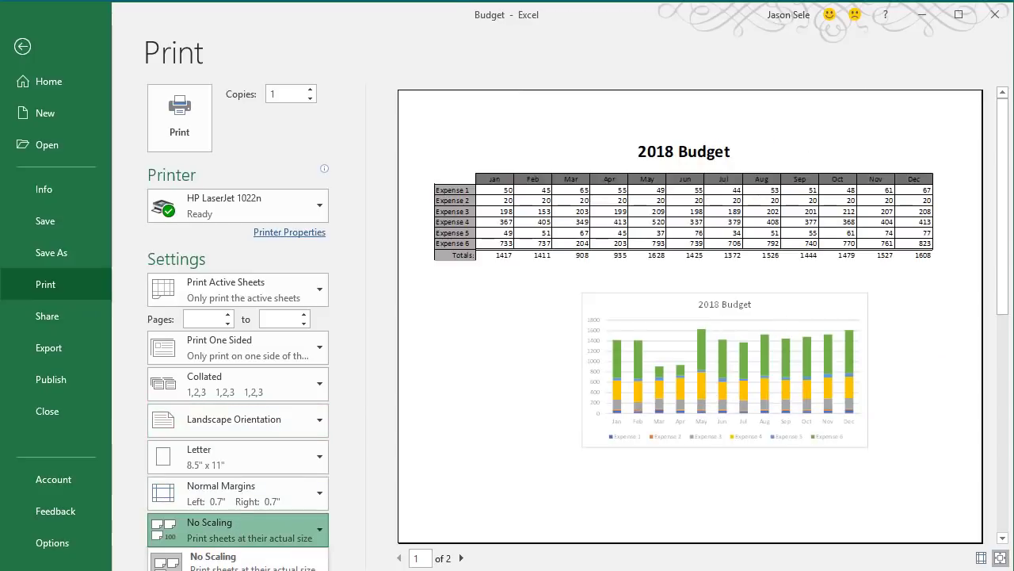
left_click(242, 570)
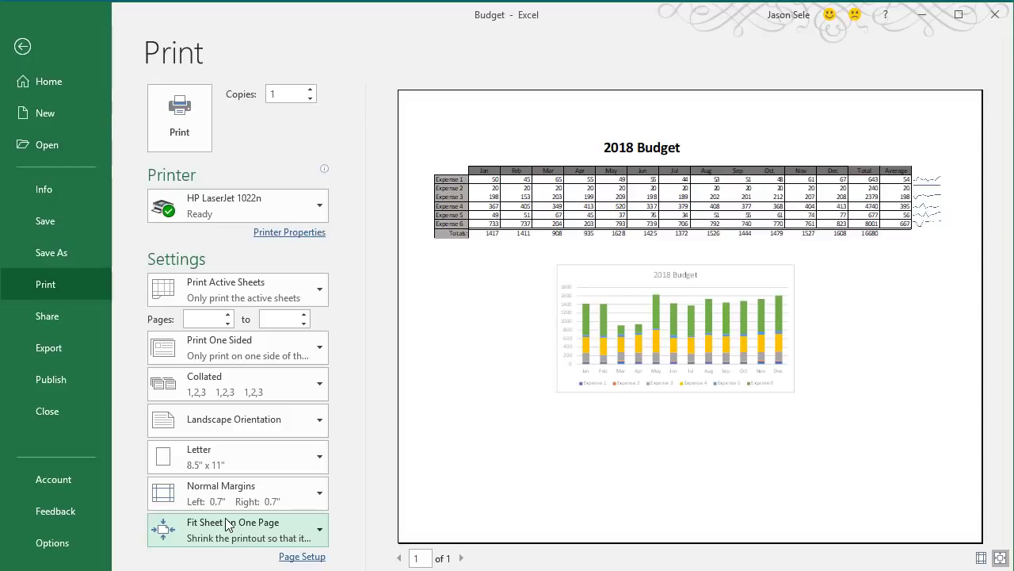
left_click(178, 143)
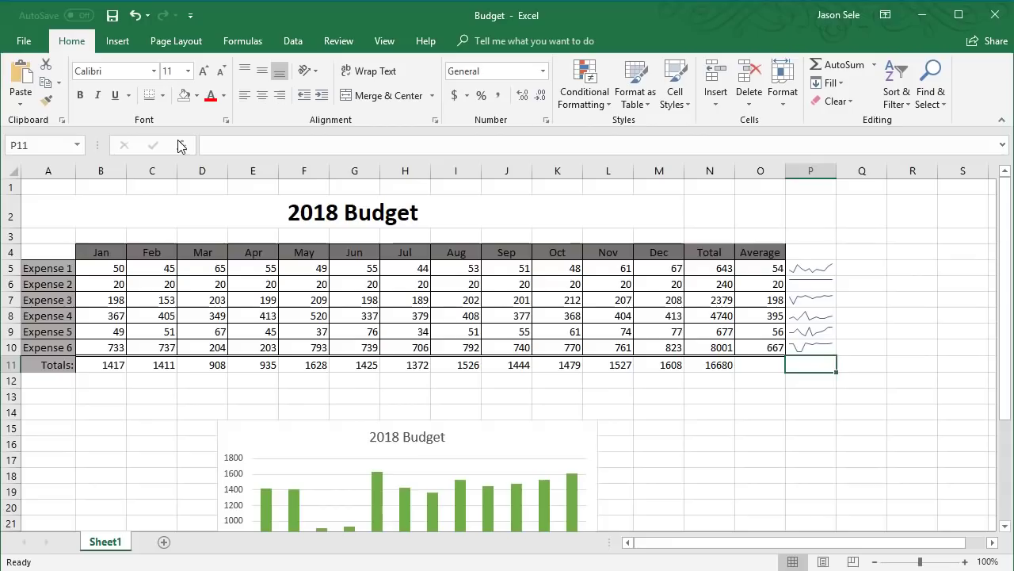